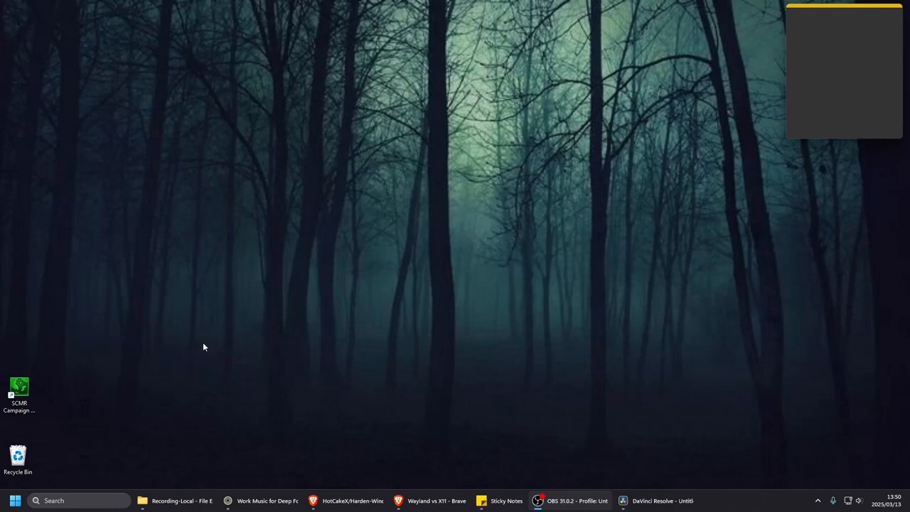
Step: Open Microsoft Edge and bring up its settings page
{"action": "left_click", "coordinate": [62, 502]}
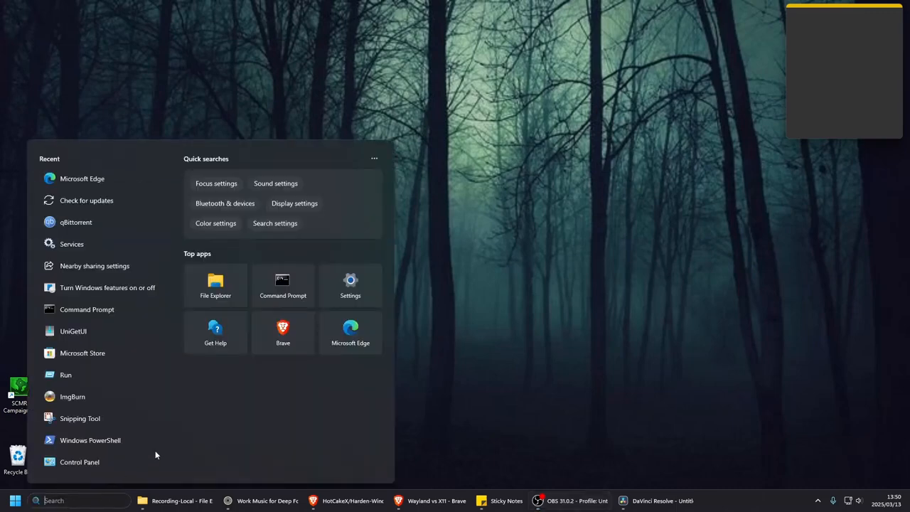
{"action": "left_click", "coordinate": [106, 179]}
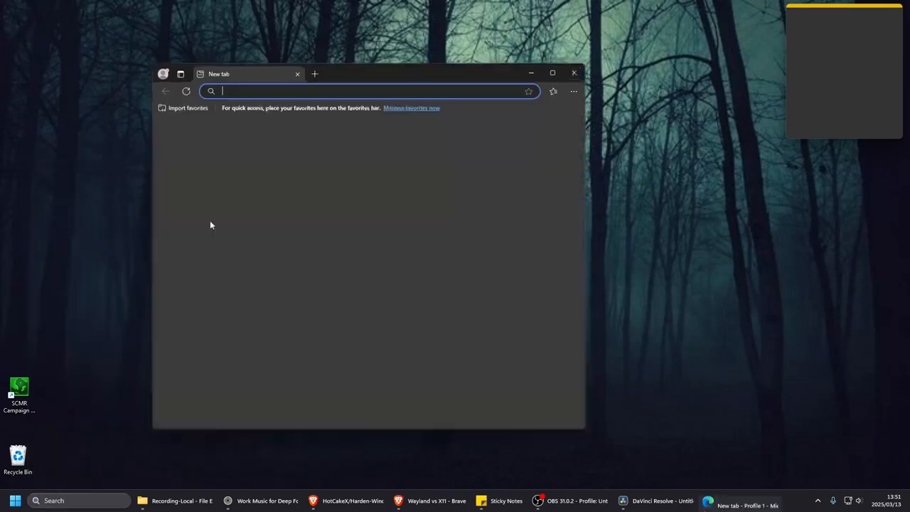
{"action": "left_click_drag", "start_coordinate": [357, 76], "coordinate": [340, 37]}
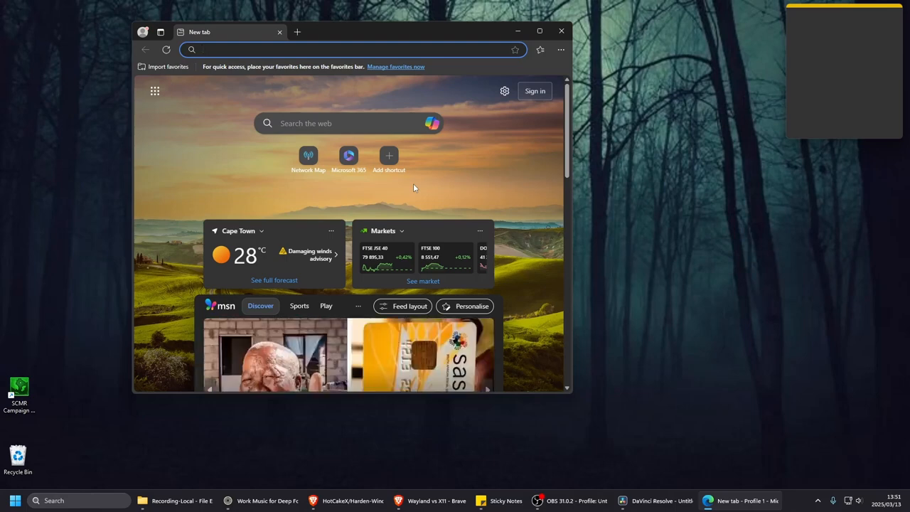
{"action": "left_click_drag", "start_coordinate": [412, 27], "coordinate": [394, 40]}
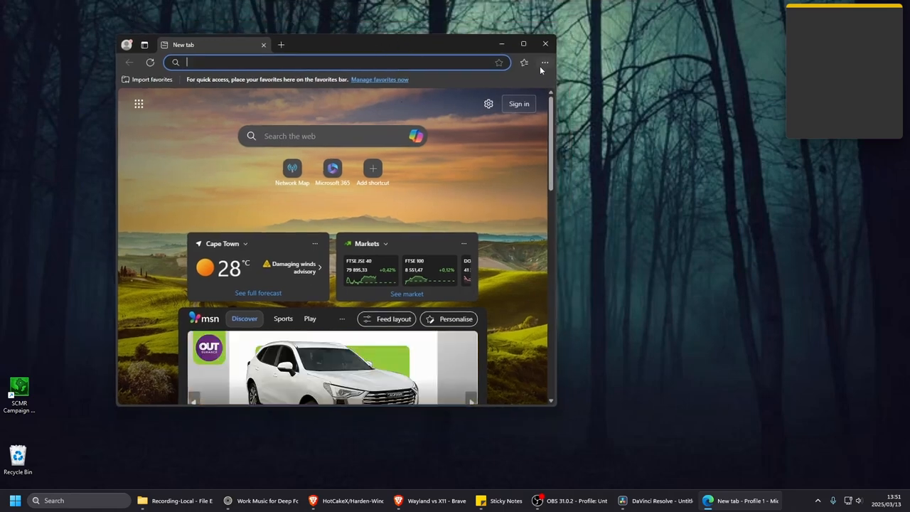
{"action": "left_click_drag", "start_coordinate": [323, 45], "coordinate": [312, 36]}
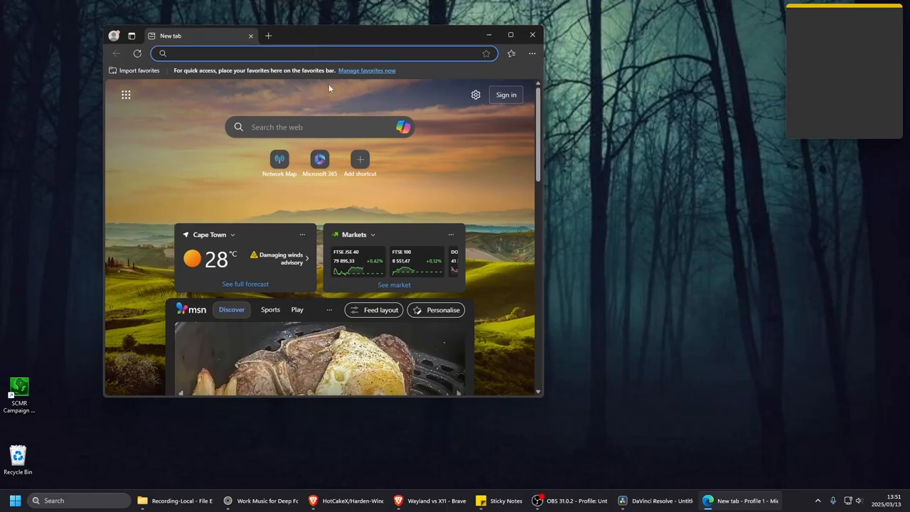
{"action": "left_click", "coordinate": [533, 53]}
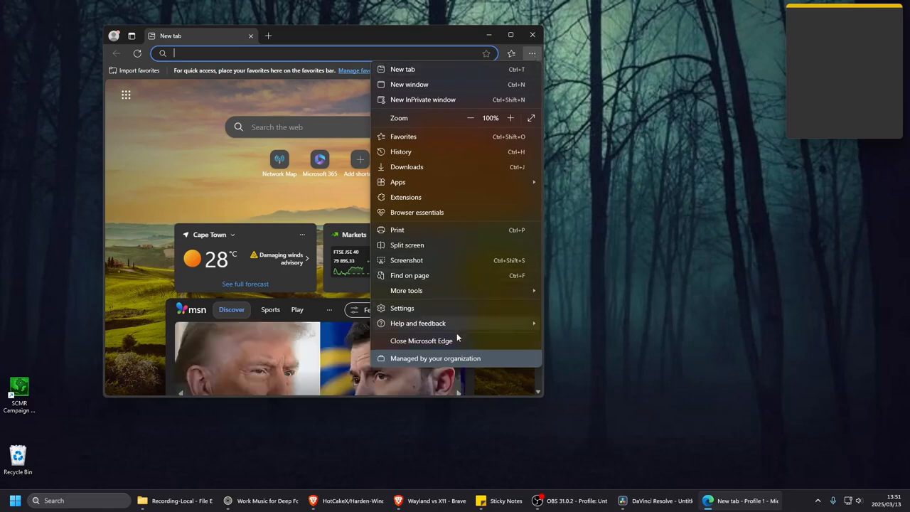
{"action": "left_click", "coordinate": [436, 308]}
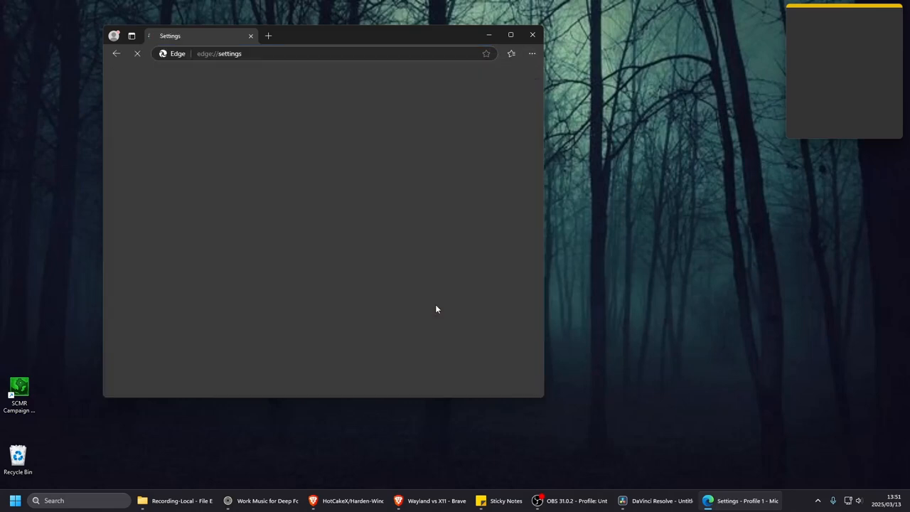
{"action": "left_click_drag", "start_coordinate": [375, 37], "coordinate": [367, 60]}
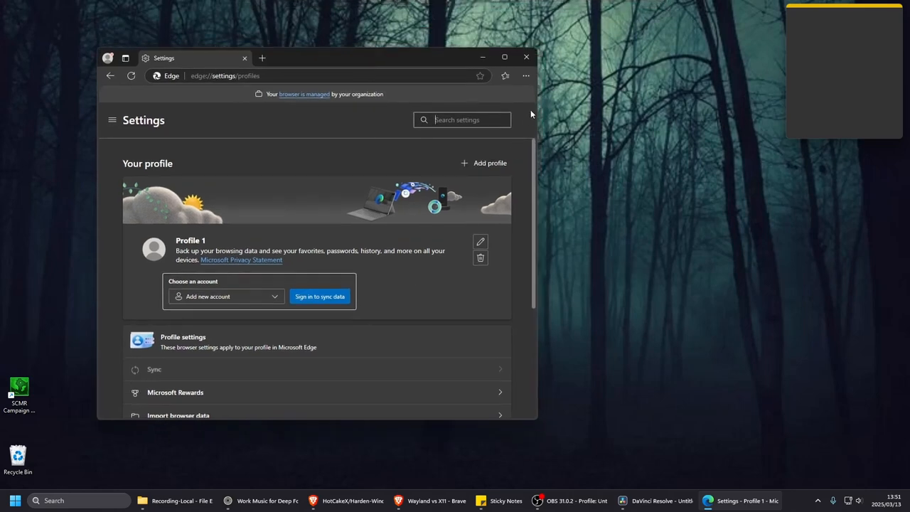
Step: View the About Microsoft Edge page to check the update status, and close the extra help page
{"action": "left_click", "coordinate": [525, 75]}
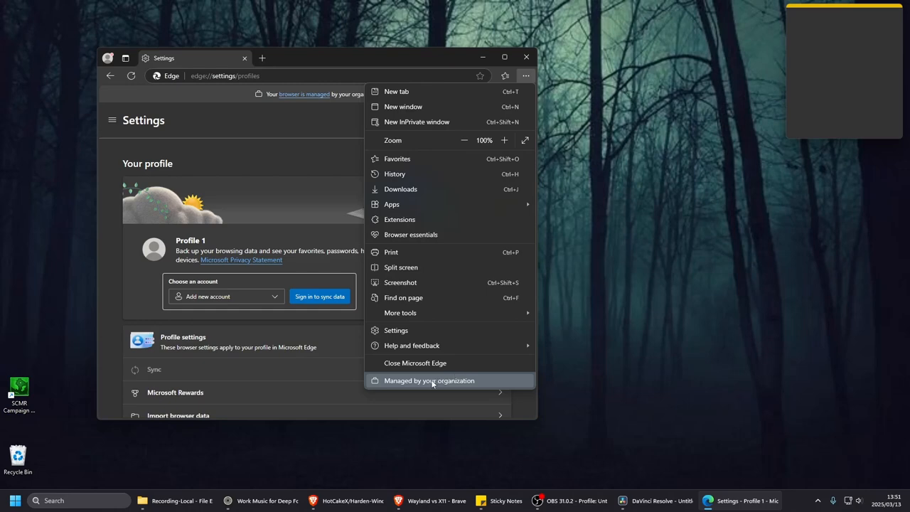
{"action": "mouse_move", "coordinate": [436, 349]}
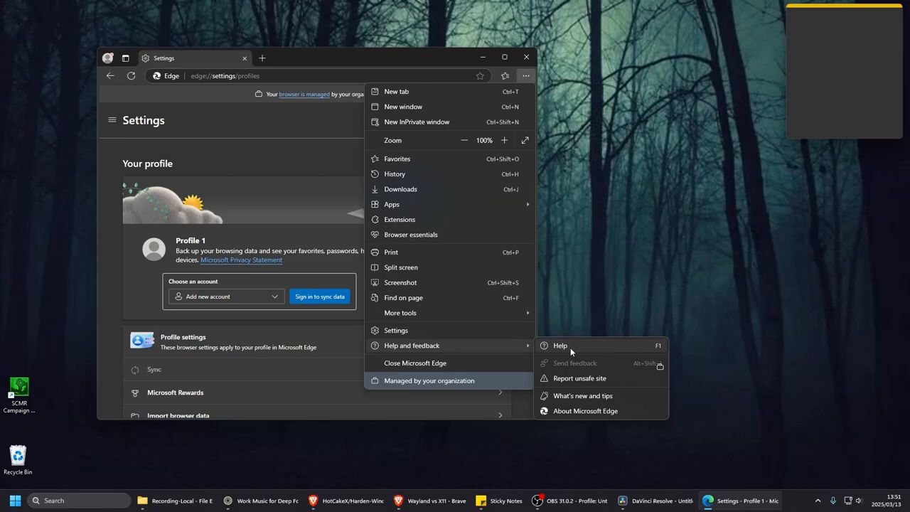
{"action": "left_click", "coordinate": [571, 348]}
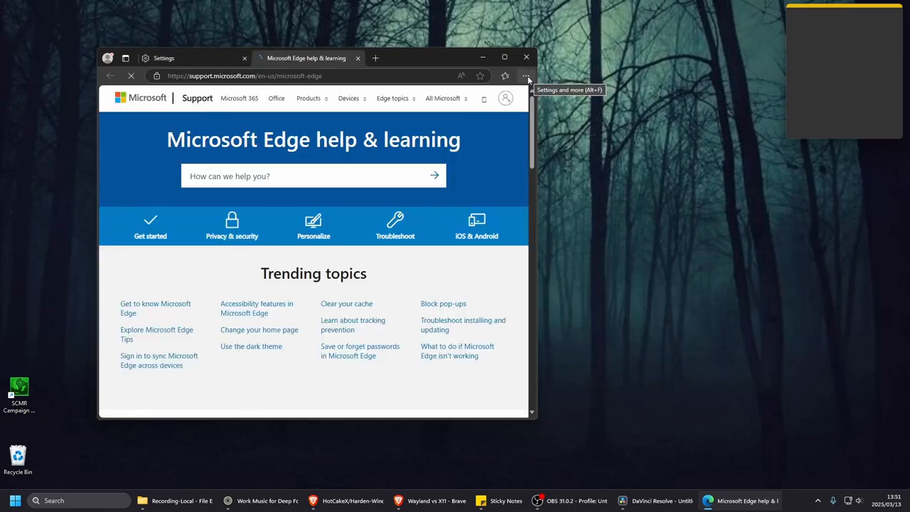
{"action": "left_click", "coordinate": [527, 76]}
{"action": "mouse_move", "coordinate": [490, 340]}
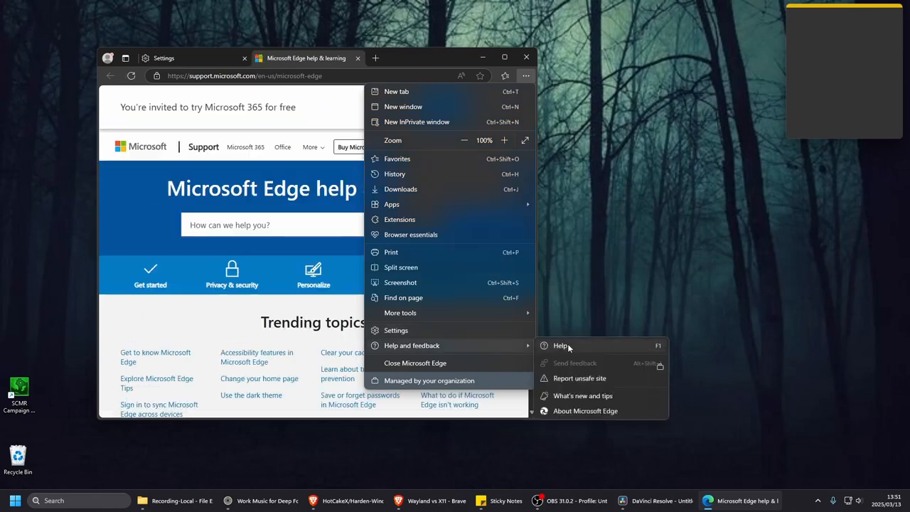
{"action": "left_click", "coordinate": [573, 413]}
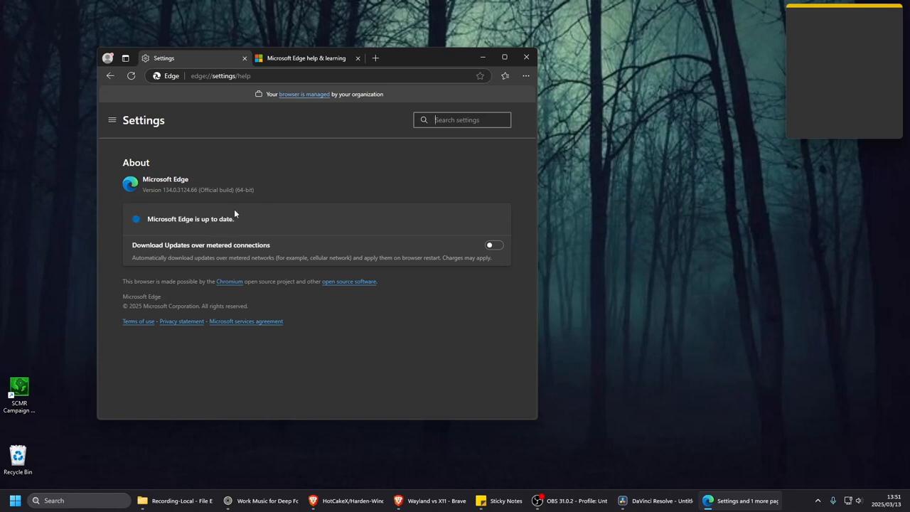
{"action": "left_click", "coordinate": [358, 58]}
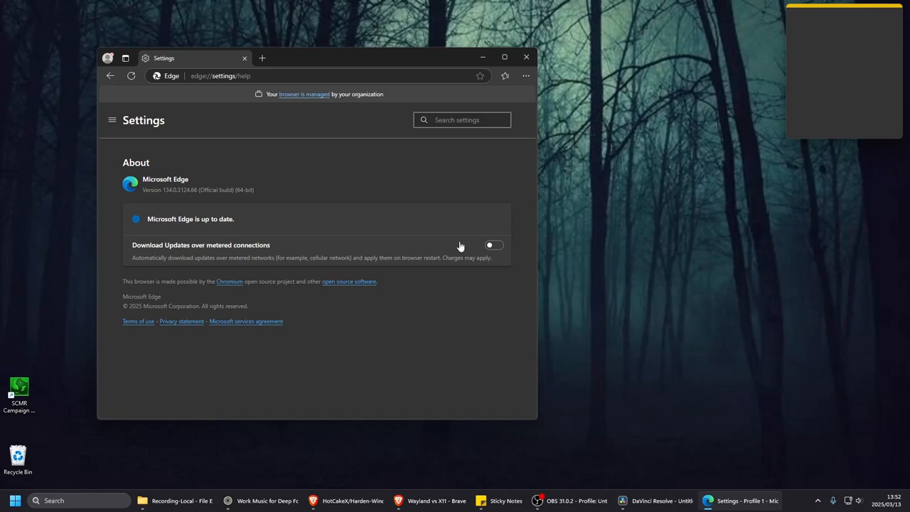
Step: Reopen the main browser settings in a maximized window and go to the Privacy, search, and services page
{"action": "left_click", "coordinate": [526, 76]}
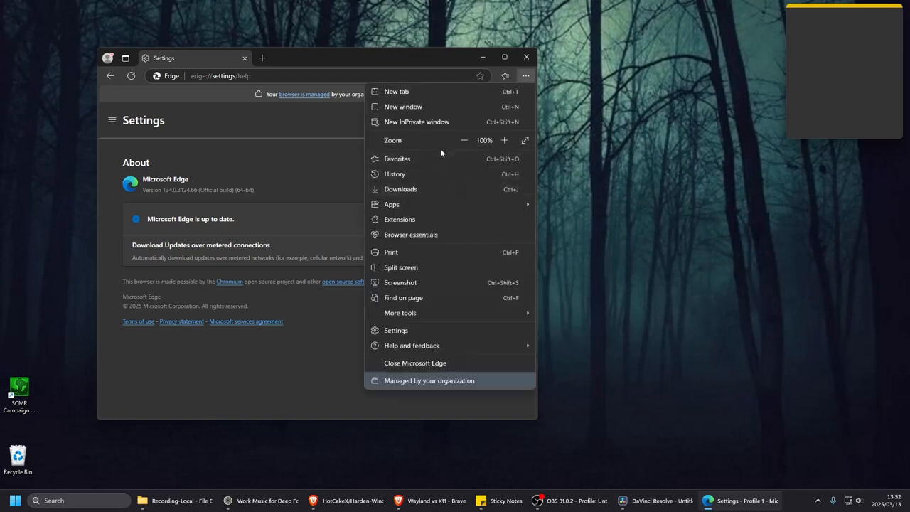
{"action": "left_click", "coordinate": [412, 328]}
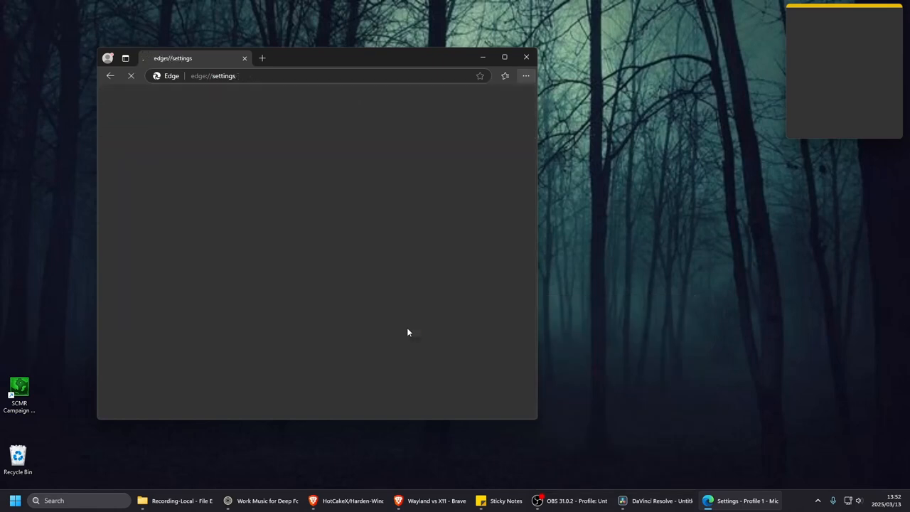
{"action": "left_click_drag", "start_coordinate": [387, 57], "coordinate": [360, 68]}
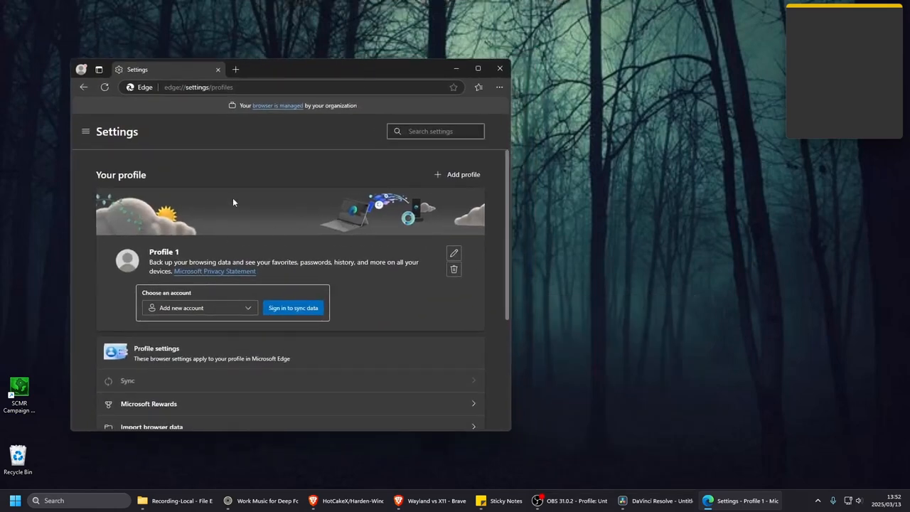
{"action": "left_click", "coordinate": [478, 68]}
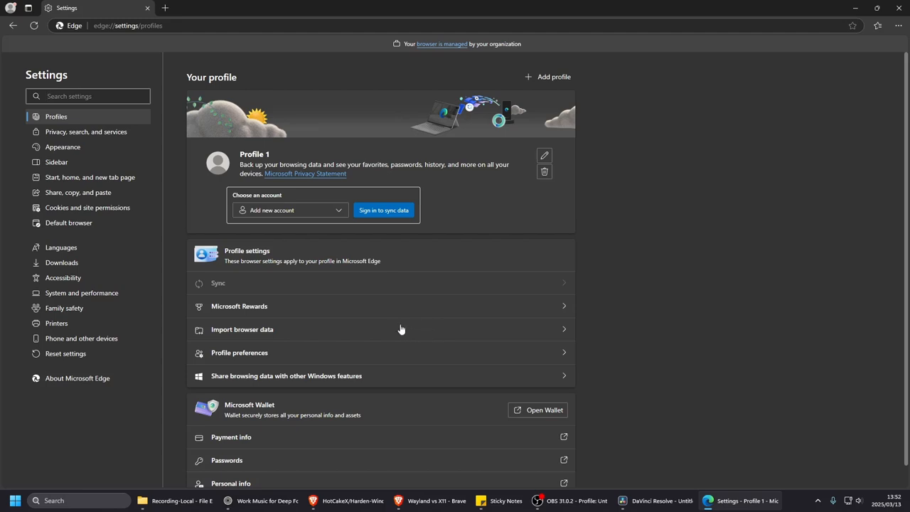
{"action": "scroll", "coordinate": [449, 329], "scroll_direction": "down", "scroll_amount": 1}
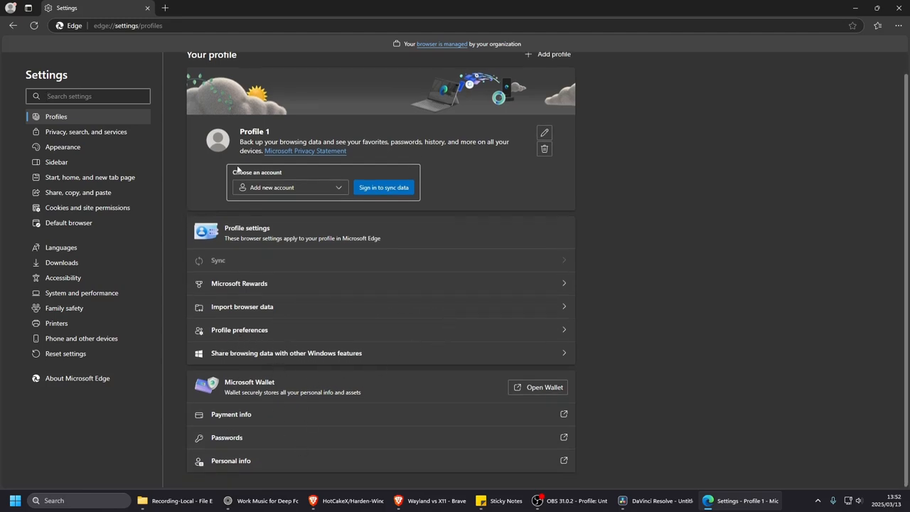
{"action": "left_click", "coordinate": [68, 133]}
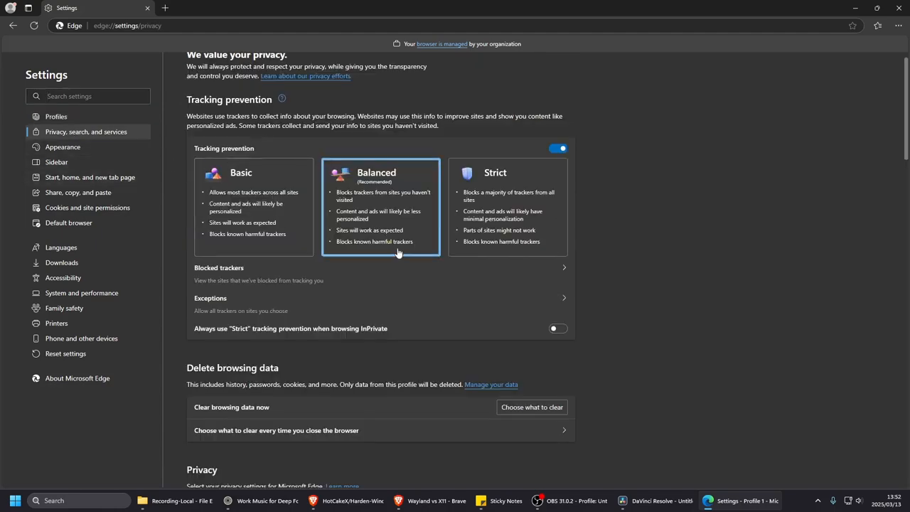
Step: Set the tracking prevention level to Strict
{"action": "scroll", "coordinate": [484, 258], "scroll_direction": "up", "scroll_amount": 1}
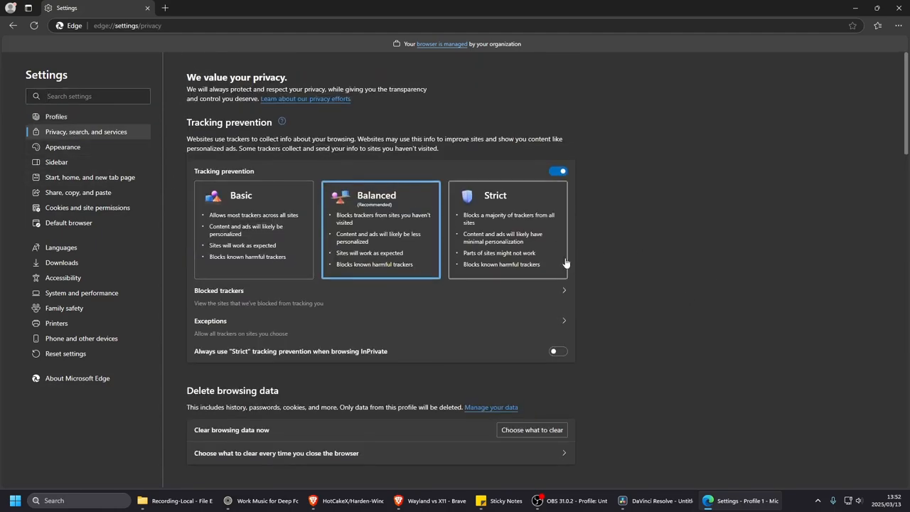
{"action": "scroll", "coordinate": [566, 264], "scroll_direction": "down", "scroll_amount": 8}
{"action": "scroll", "coordinate": [566, 263], "scroll_direction": "up", "scroll_amount": 8}
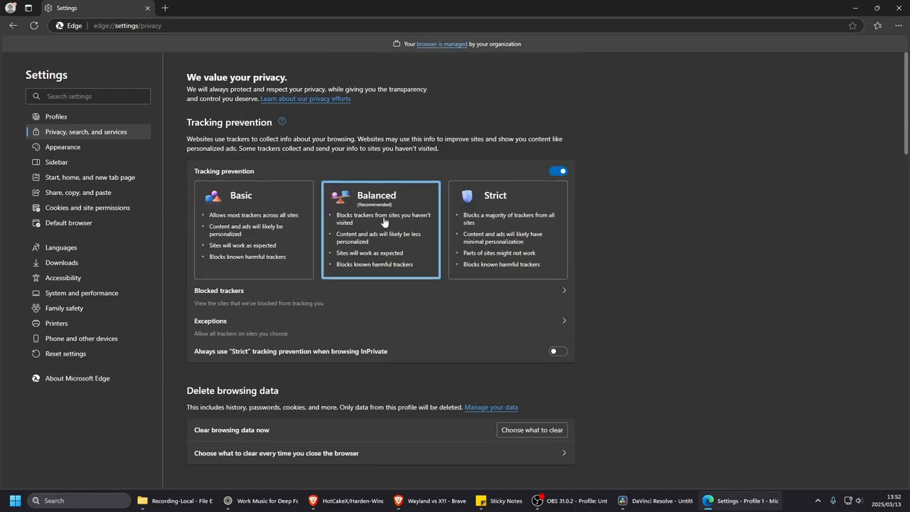
{"action": "left_click", "coordinate": [505, 242]}
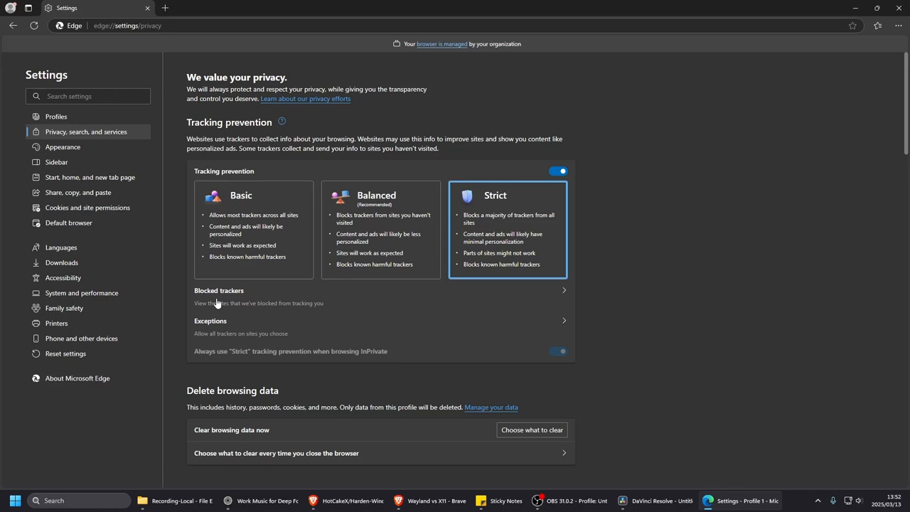
Step: Review the list of blocked trackers and return to the privacy settings
{"action": "left_click", "coordinate": [491, 297]}
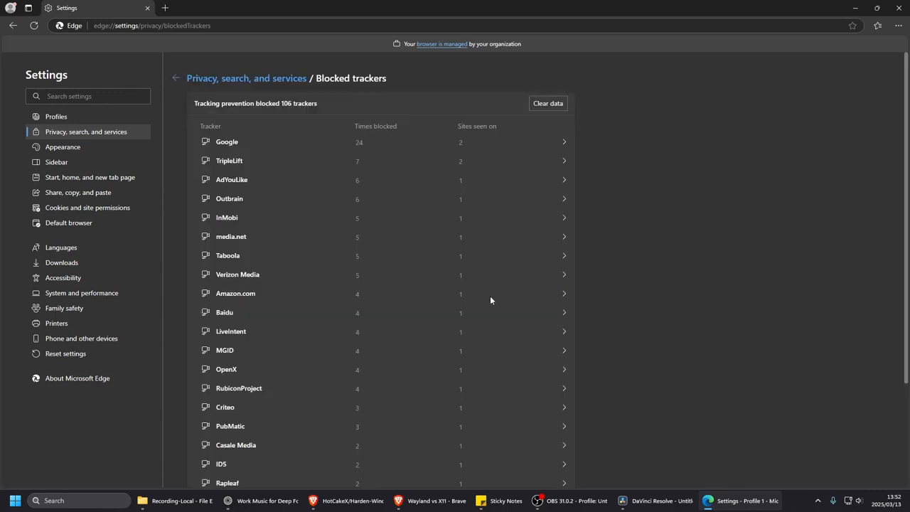
{"action": "scroll", "coordinate": [409, 317], "scroll_direction": "down", "scroll_amount": 2}
{"action": "scroll", "coordinate": [408, 317], "scroll_direction": "up", "scroll_amount": 2}
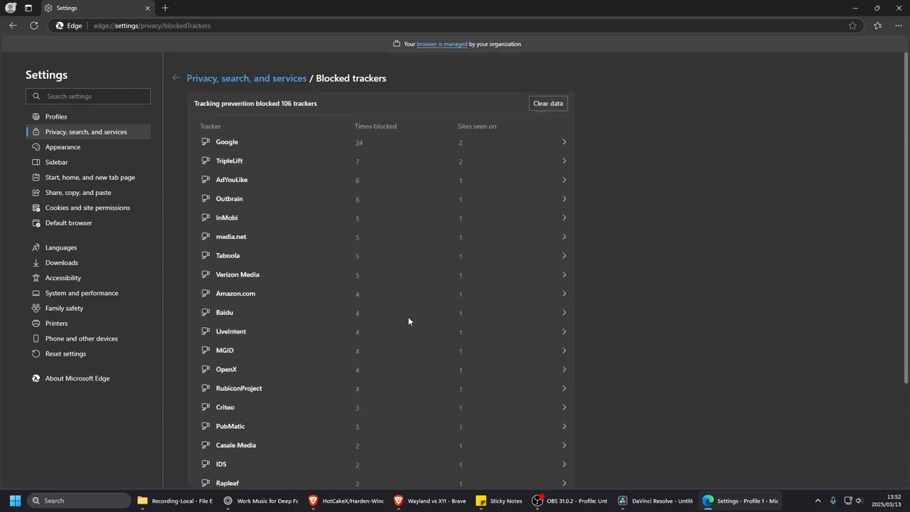
{"action": "left_click", "coordinate": [176, 78]}
Step: Check the blocked trackers with tracking prevention set to Balanced, and restore the Strict level
{"action": "left_click", "coordinate": [383, 247]}
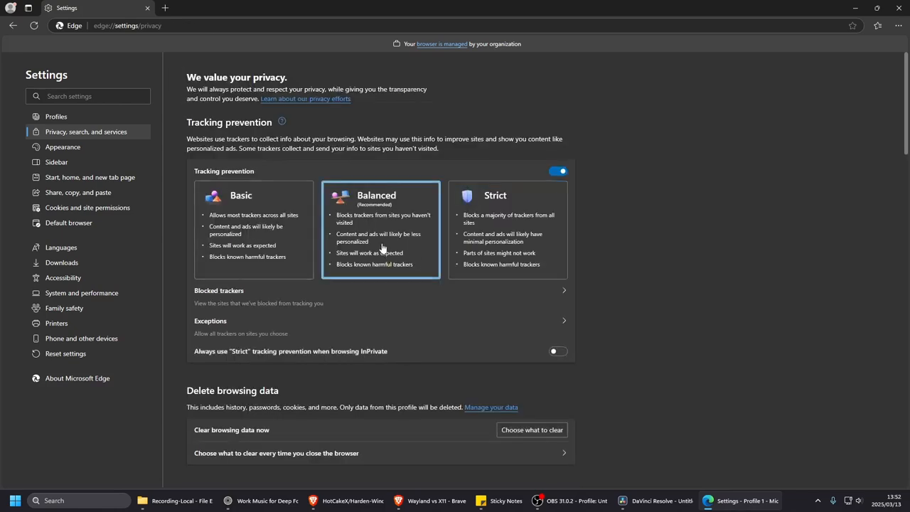
{"action": "left_click", "coordinate": [398, 294]}
{"action": "left_click", "coordinate": [175, 78]}
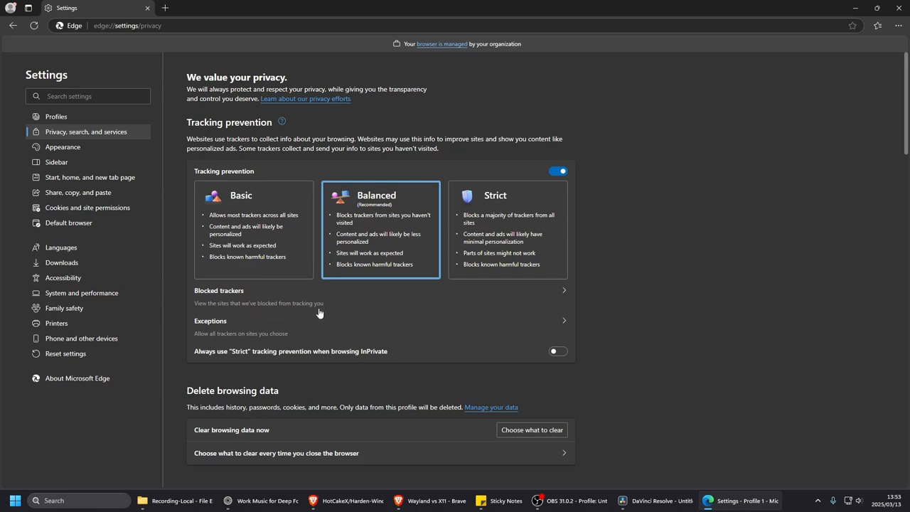
{"action": "left_click", "coordinate": [490, 253]}
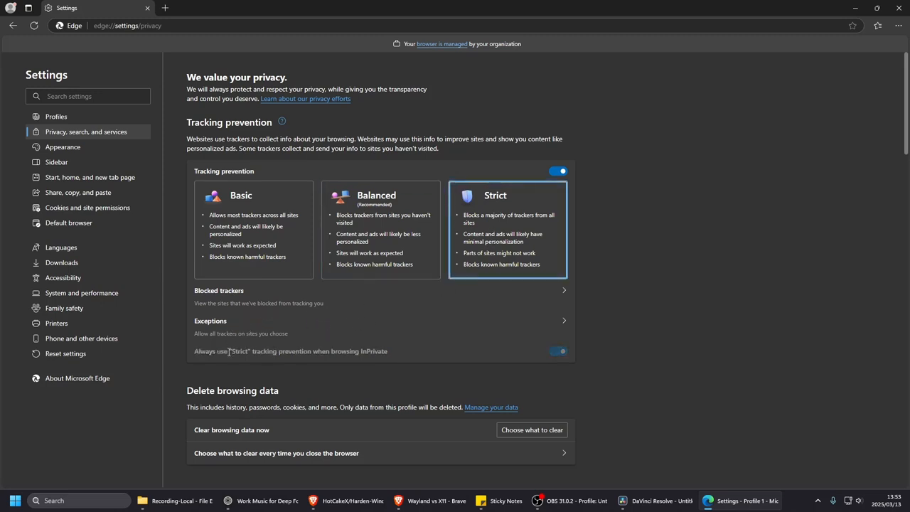
Step: Try the Balanced and Basic tracking prevention levels and set the level back to Strict
{"action": "scroll", "coordinate": [442, 332], "scroll_direction": "down", "scroll_amount": 3}
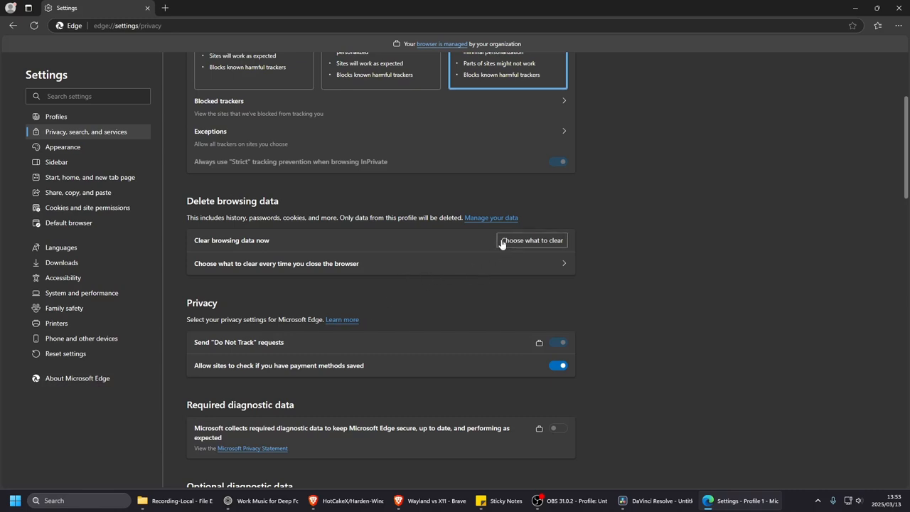
{"action": "scroll", "coordinate": [245, 319], "scroll_direction": "down", "scroll_amount": 2}
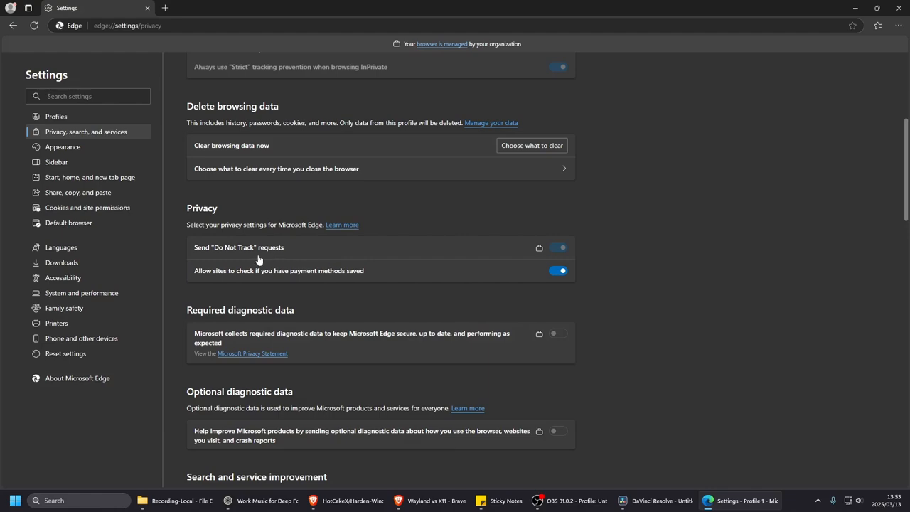
{"action": "scroll", "coordinate": [465, 270], "scroll_direction": "up", "scroll_amount": 5}
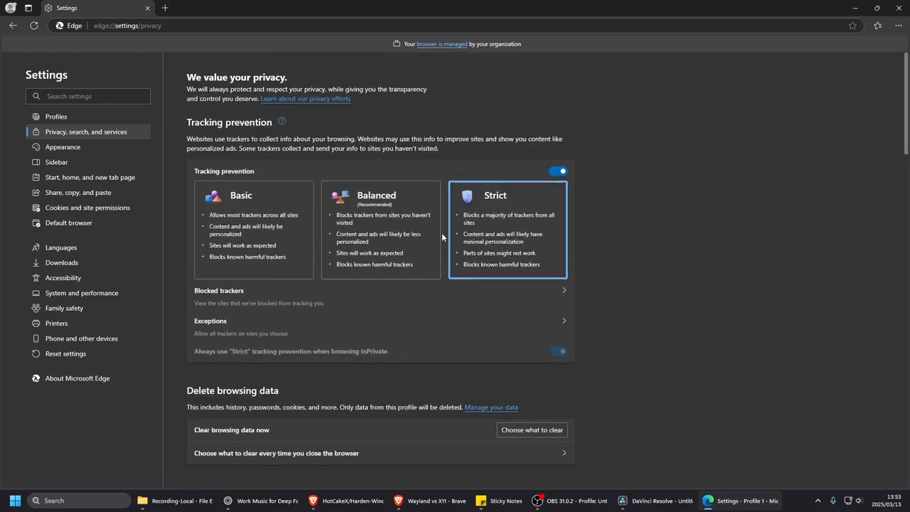
{"action": "left_click", "coordinate": [377, 239]}
{"action": "scroll", "coordinate": [415, 281], "scroll_direction": "down", "scroll_amount": 3}
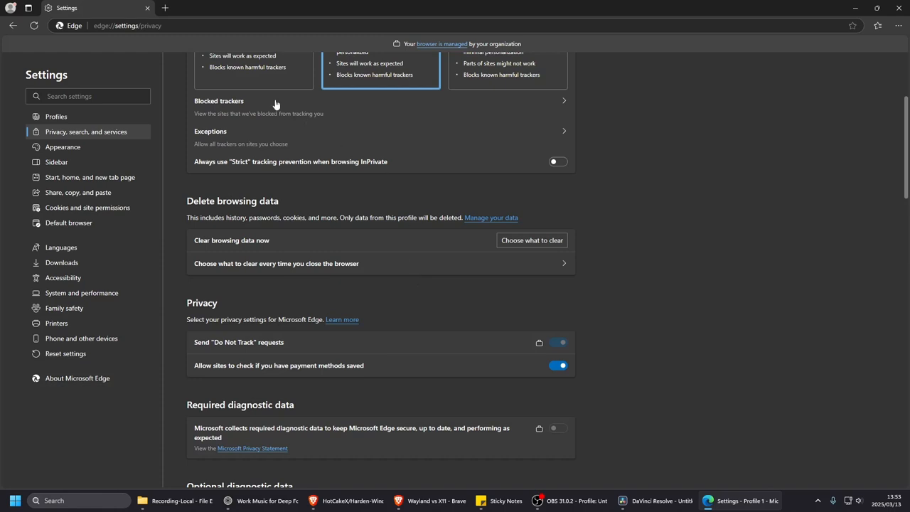
{"action": "scroll", "coordinate": [295, 142], "scroll_direction": "up", "scroll_amount": 1}
{"action": "left_click", "coordinate": [294, 143]}
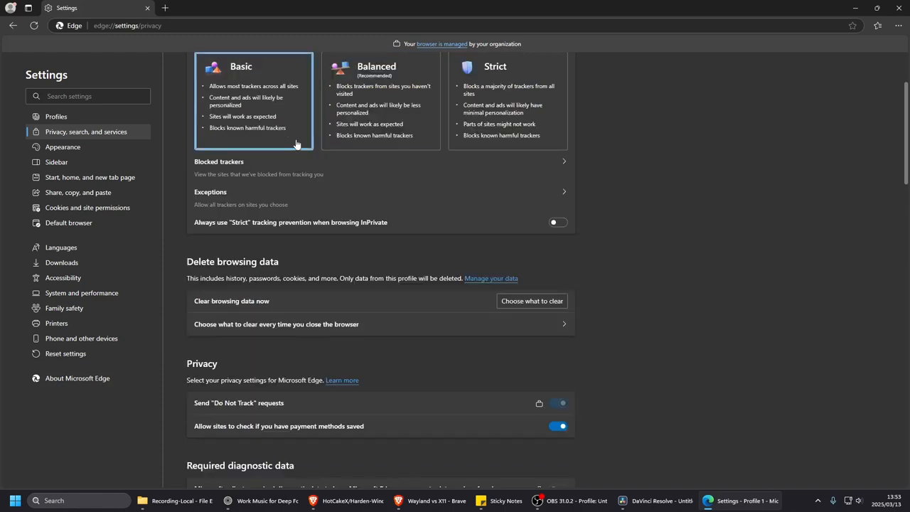
{"action": "left_click", "coordinate": [457, 148]}
Step: Turn off the privacy option that allows sites to check for saved payment methods
{"action": "scroll", "coordinate": [441, 307], "scroll_direction": "down", "scroll_amount": 3}
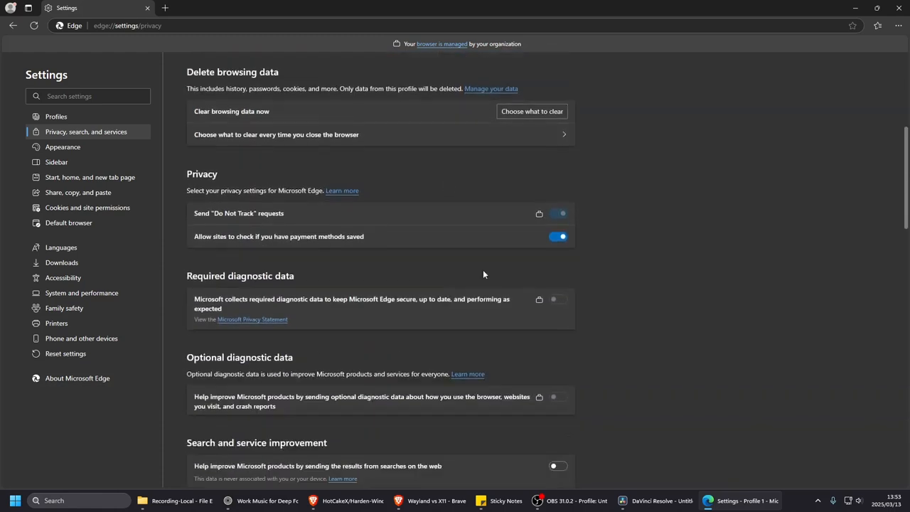
{"action": "mouse_move", "coordinate": [539, 217]}
{"action": "left_click", "coordinate": [555, 237]}
{"action": "scroll", "coordinate": [409, 265], "scroll_direction": "down", "scroll_amount": 2}
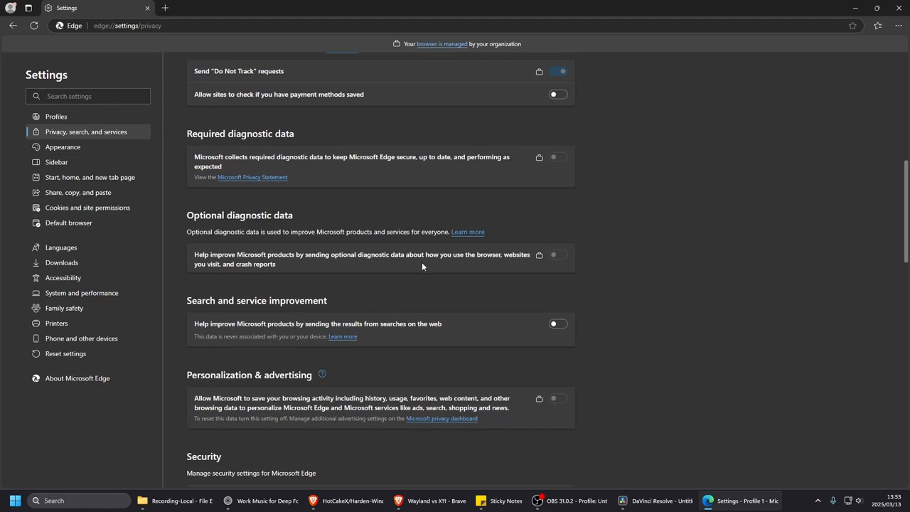
Step: Turn on the Scareware blocker and the blocking of potentially unwanted apps in the security settings
{"action": "scroll", "coordinate": [420, 265], "scroll_direction": "up", "scroll_amount": 1}
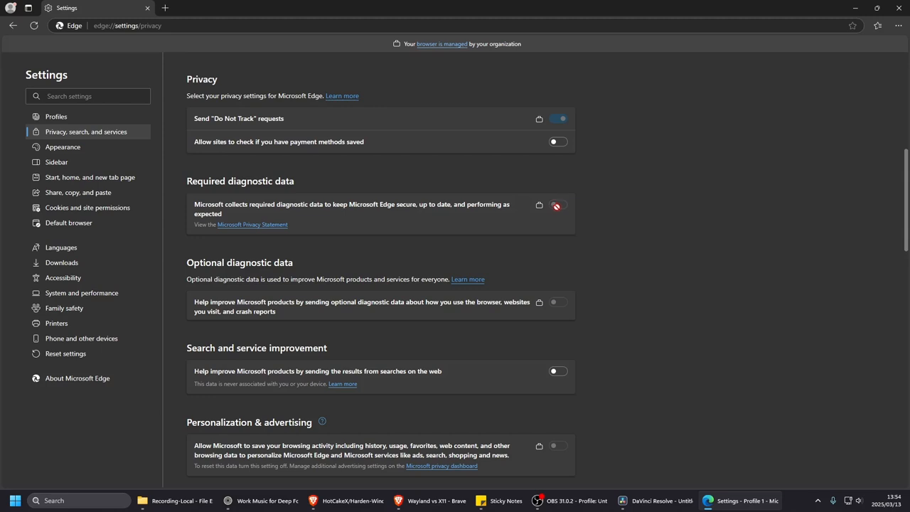
{"action": "scroll", "coordinate": [448, 245], "scroll_direction": "down", "scroll_amount": 2}
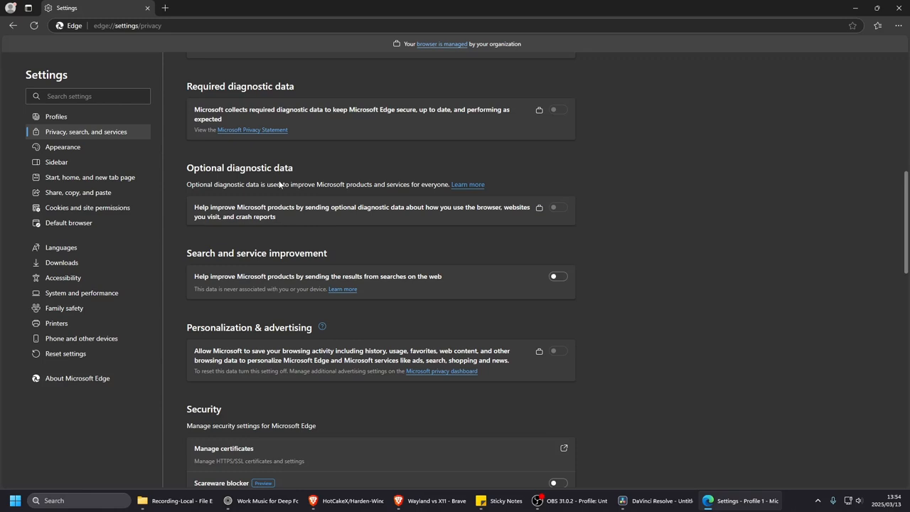
{"action": "scroll", "coordinate": [485, 246], "scroll_direction": "down", "scroll_amount": 2}
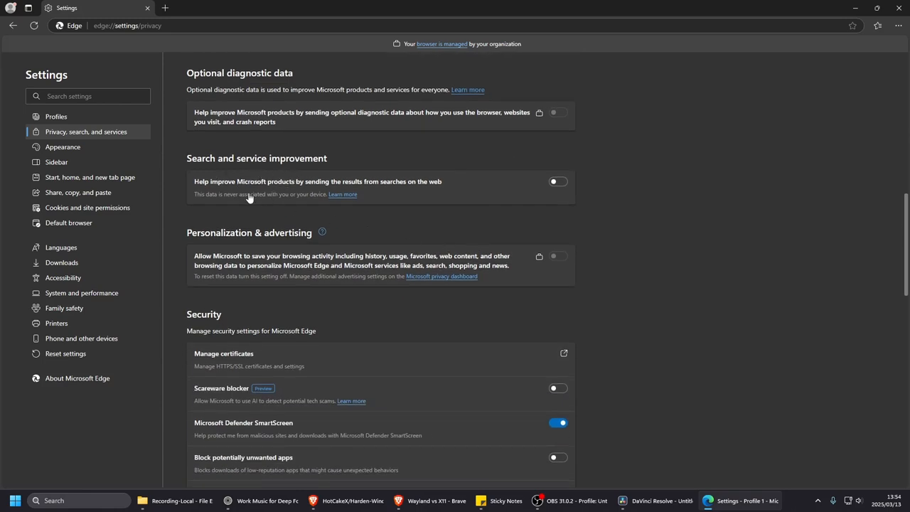
{"action": "scroll", "coordinate": [435, 253], "scroll_direction": "down", "scroll_amount": 1}
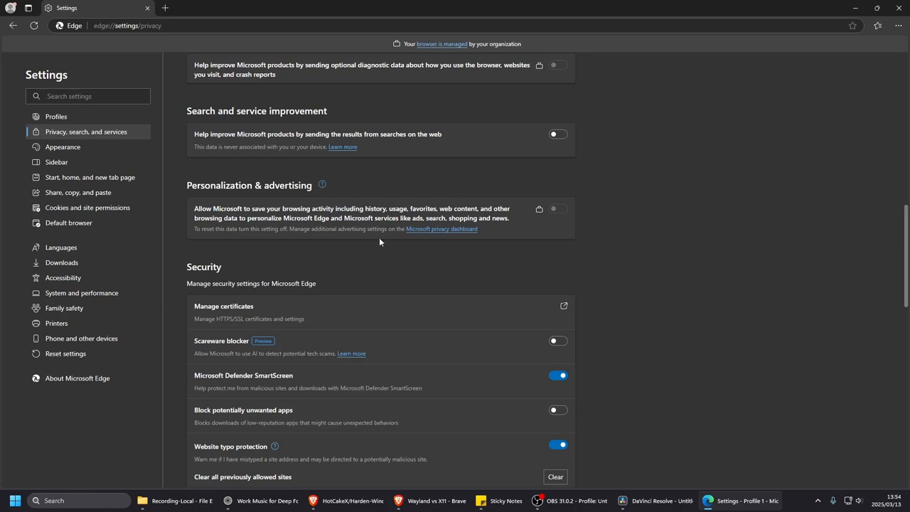
{"action": "scroll", "coordinate": [323, 246], "scroll_direction": "down", "scroll_amount": 1}
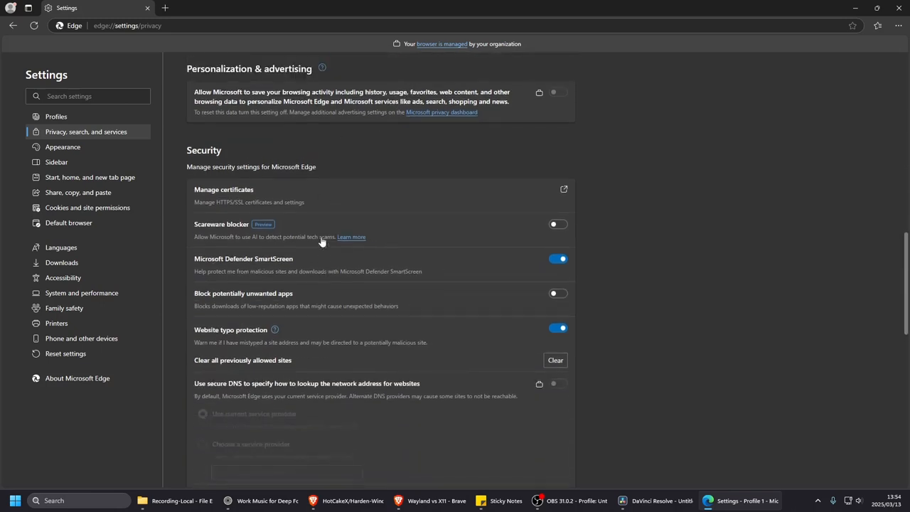
{"action": "scroll", "coordinate": [285, 214], "scroll_direction": "down", "scroll_amount": 2}
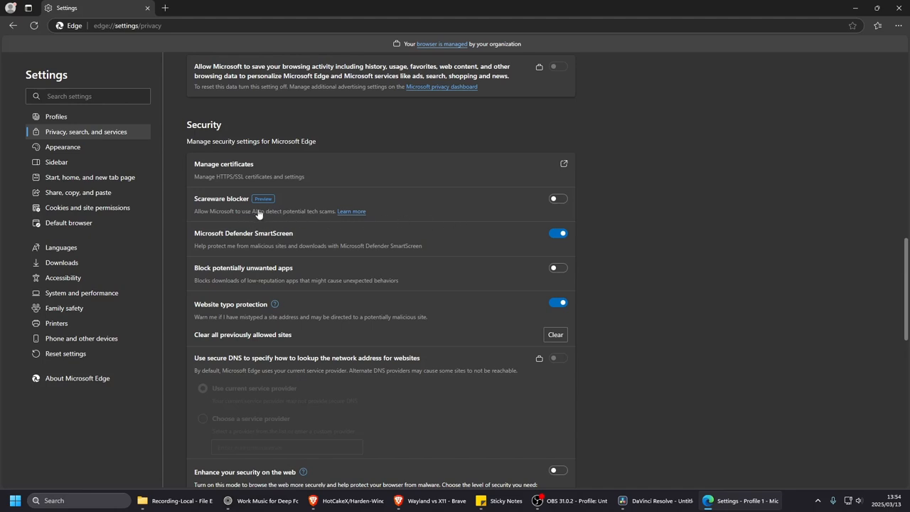
{"action": "left_click", "coordinate": [558, 200]}
{"action": "left_click", "coordinate": [555, 270]}
Step: Turn on enhanced security on the web and set its level to Strict
{"action": "scroll", "coordinate": [377, 309], "scroll_direction": "down", "scroll_amount": 1}
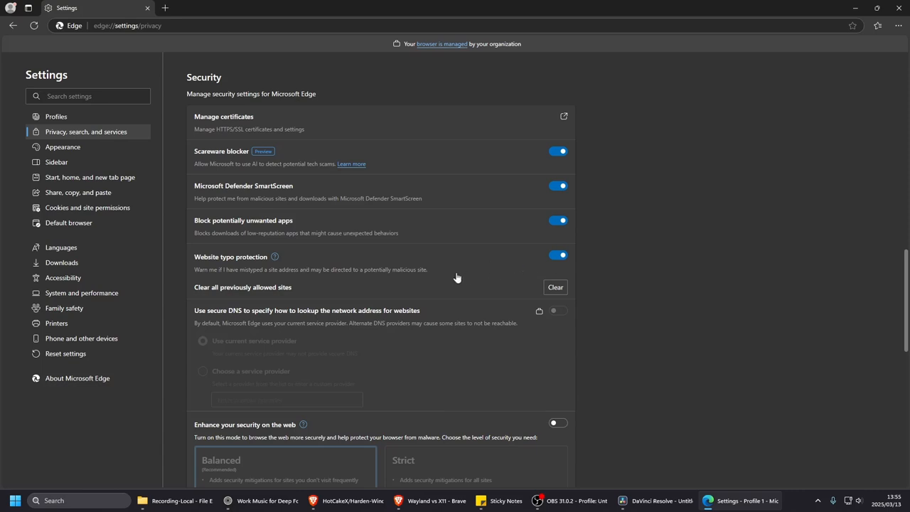
{"action": "scroll", "coordinate": [310, 236], "scroll_direction": "down", "scroll_amount": 3}
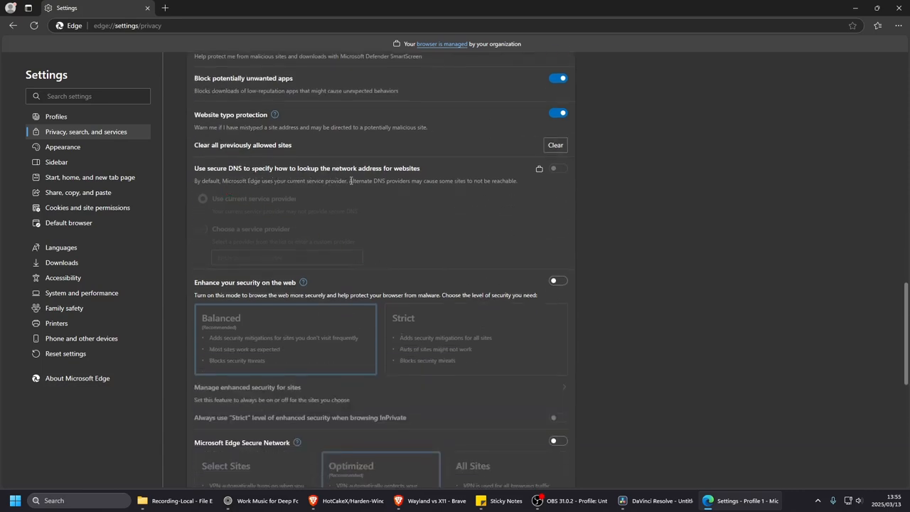
{"action": "mouse_move", "coordinate": [537, 172]}
{"action": "scroll", "coordinate": [467, 240], "scroll_direction": "down", "scroll_amount": 2}
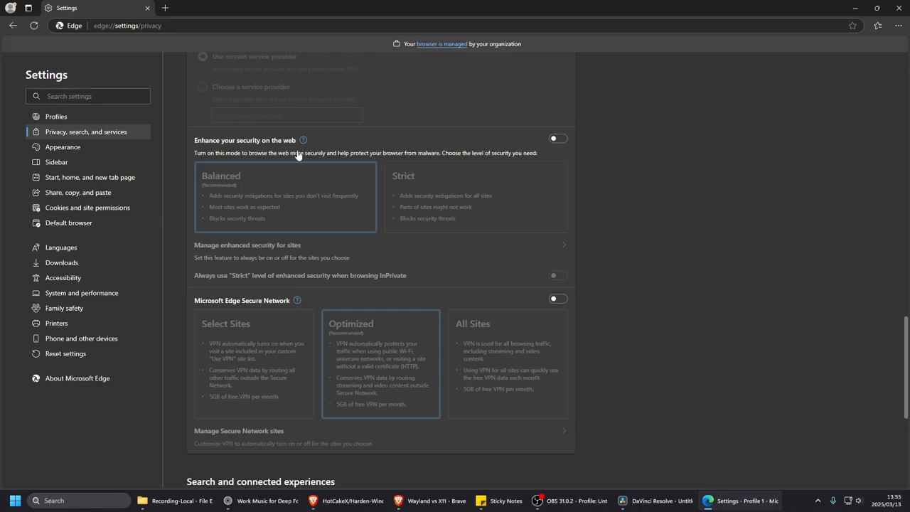
{"action": "left_click", "coordinate": [559, 140]}
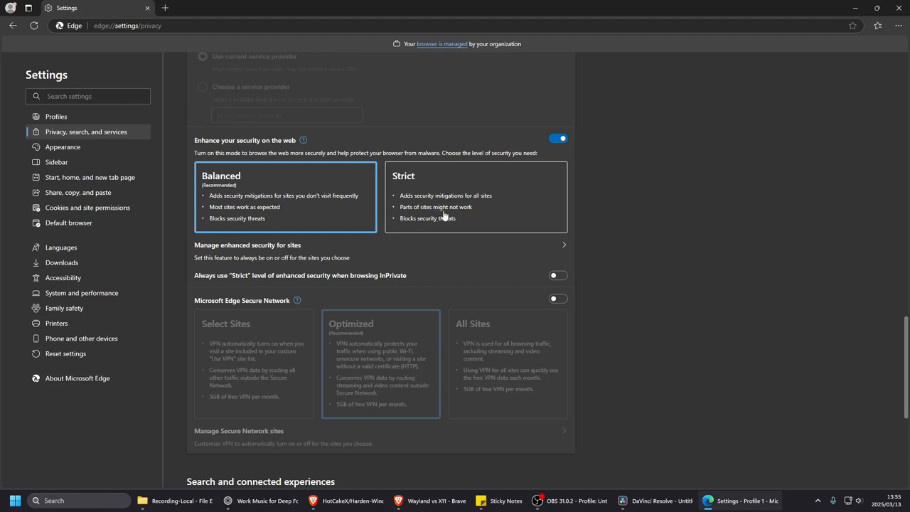
{"action": "left_click", "coordinate": [441, 217]}
Step: Turn on Microsoft Edge Secure Network, look through Browser essentials and close it
{"action": "scroll", "coordinate": [386, 256], "scroll_direction": "down", "scroll_amount": 2}
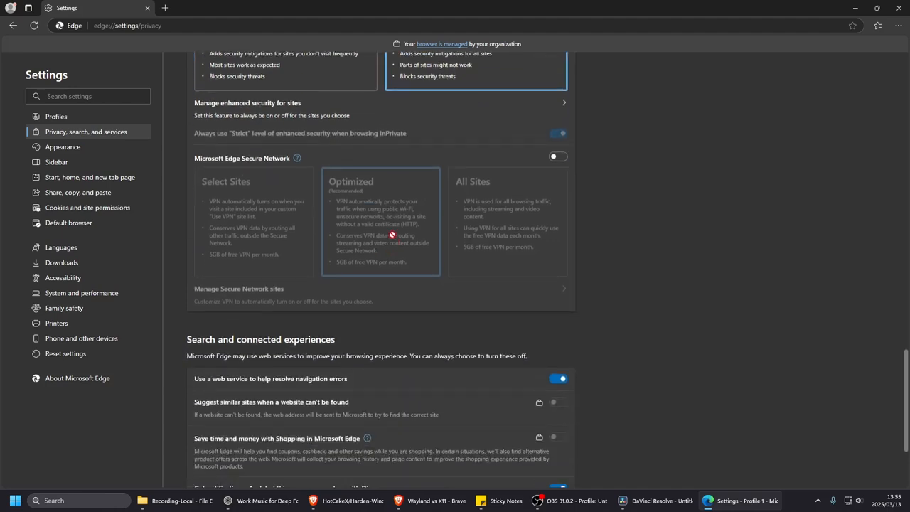
{"action": "scroll", "coordinate": [392, 234], "scroll_direction": "up", "scroll_amount": 1}
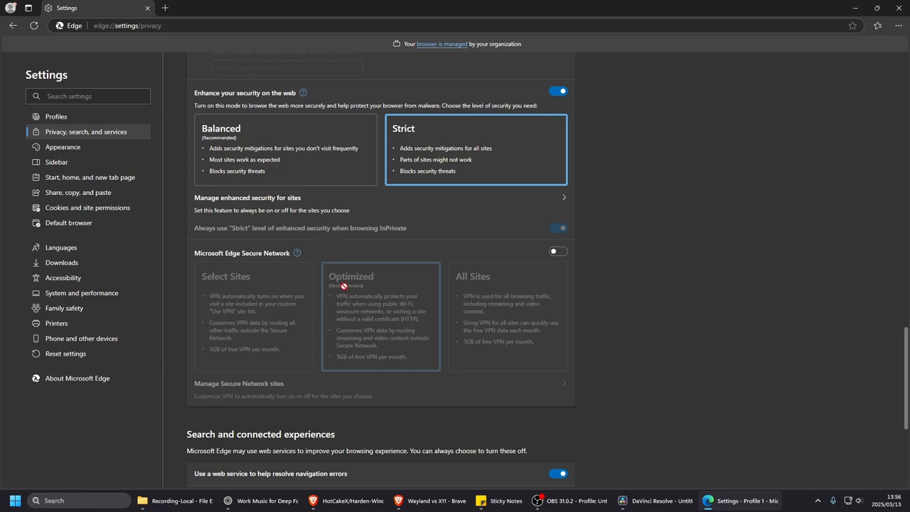
{"action": "scroll", "coordinate": [352, 291], "scroll_direction": "down", "scroll_amount": 1}
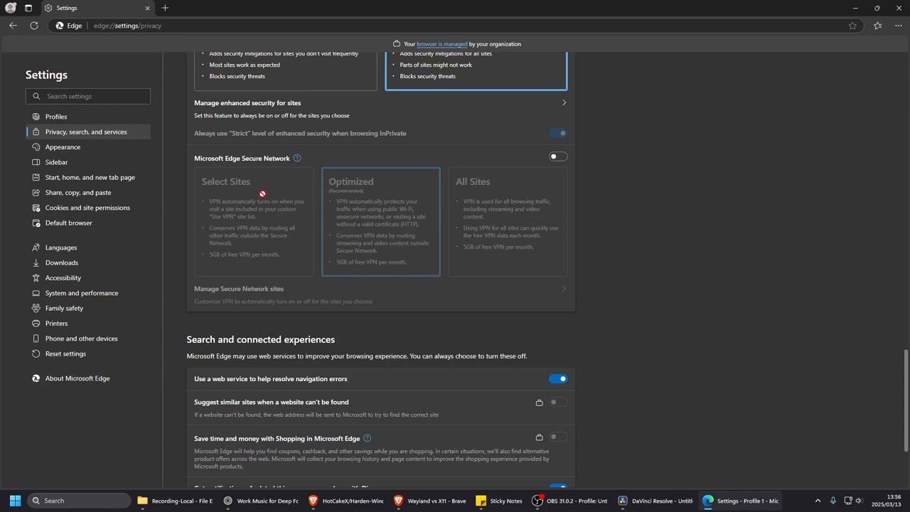
{"action": "left_click", "coordinate": [558, 156]}
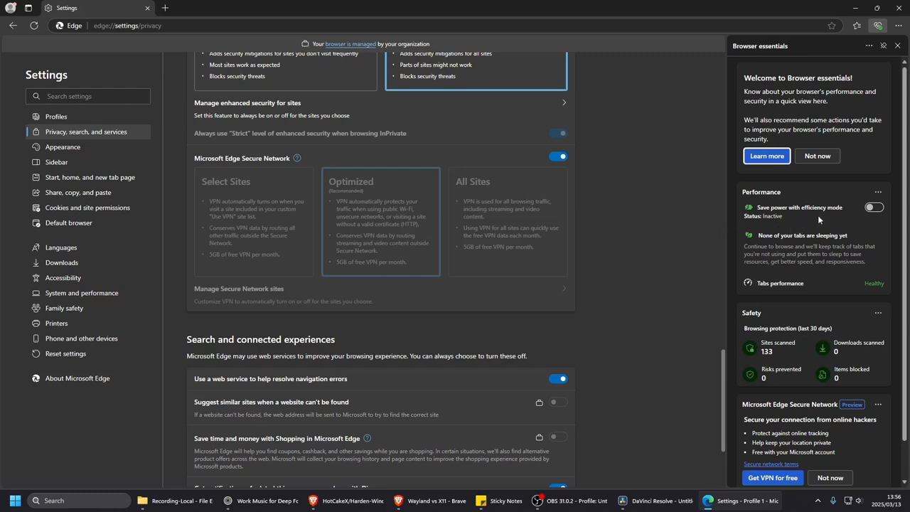
{"action": "scroll", "coordinate": [801, 275], "scroll_direction": "down", "scroll_amount": 1}
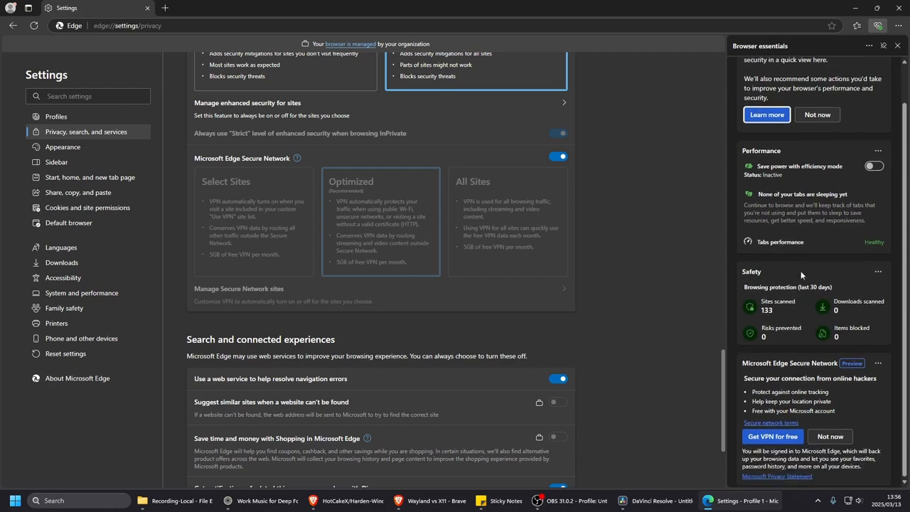
{"action": "scroll", "coordinate": [801, 275], "scroll_direction": "up", "scroll_amount": 1}
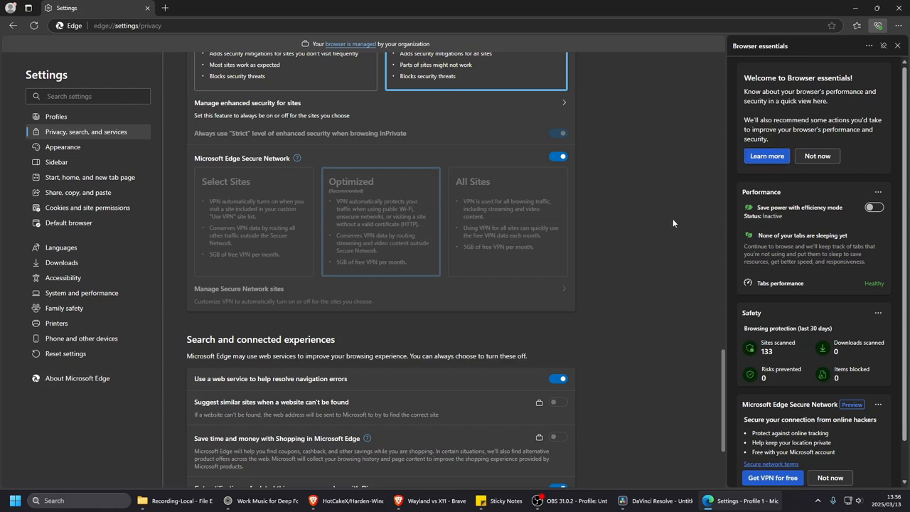
{"action": "left_click", "coordinate": [897, 45]}
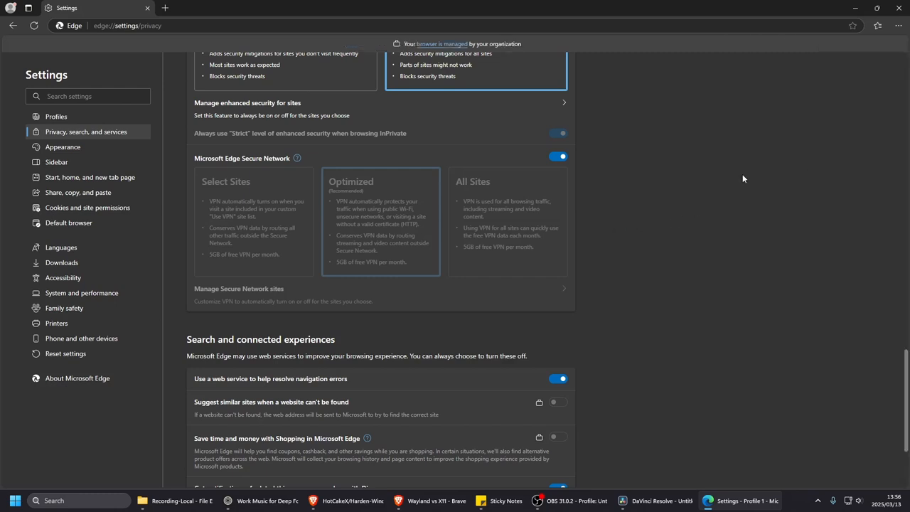
Step: Try to turn Secure Network back off, switch efficiency mode on and off again, and close Browser essentials
{"action": "left_click", "coordinate": [559, 157]}
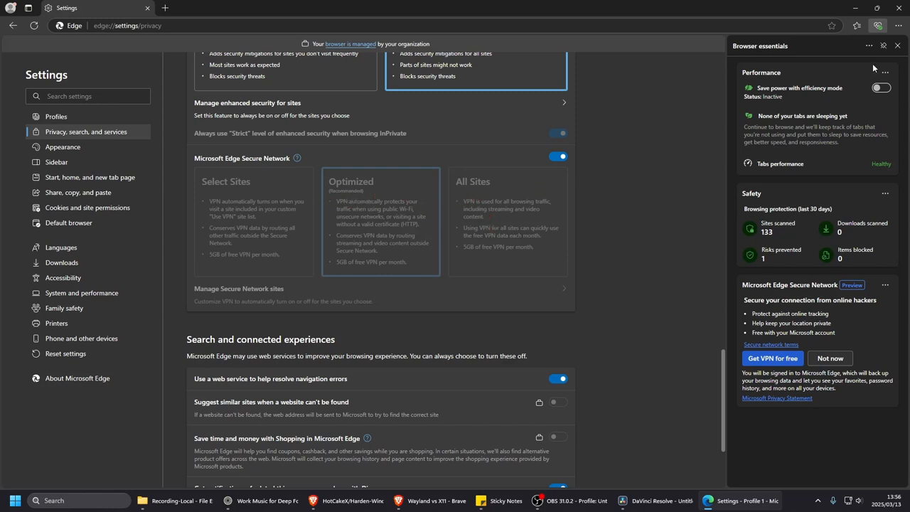
{"action": "left_click", "coordinate": [883, 89]}
{"action": "left_click", "coordinate": [885, 89]}
{"action": "left_click", "coordinate": [898, 46]}
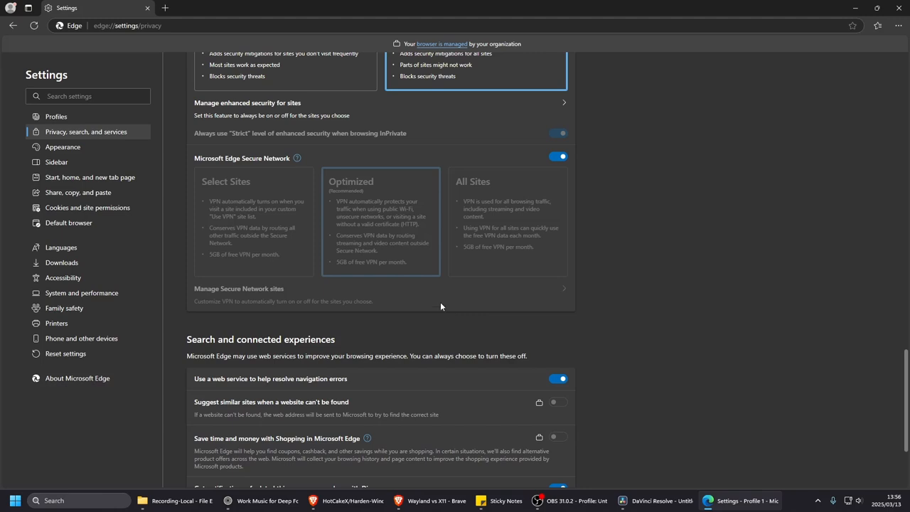
Step: Turn off Discover notifications, the web service for navigation errors, and tab organization suggestions under Search and connected experiences
{"action": "scroll", "coordinate": [427, 300], "scroll_direction": "down", "scroll_amount": 2}
{"action": "scroll", "coordinate": [420, 295], "scroll_direction": "up", "scroll_amount": 2}
{"action": "scroll", "coordinate": [413, 282], "scroll_direction": "down", "scroll_amount": 3}
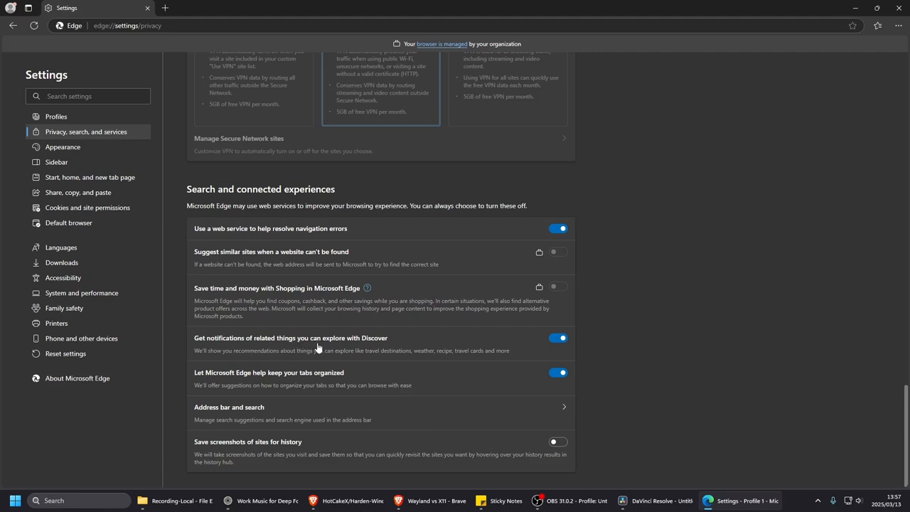
{"action": "left_click", "coordinate": [555, 340]}
{"action": "left_click", "coordinate": [555, 229]}
{"action": "left_click", "coordinate": [555, 376]}
Step: Review the privacy settings again and examine the Appearance and Sidebar settings
{"action": "scroll", "coordinate": [545, 414], "scroll_direction": "up", "scroll_amount": 5}
{"action": "scroll", "coordinate": [544, 413], "scroll_direction": "up", "scroll_amount": 15}
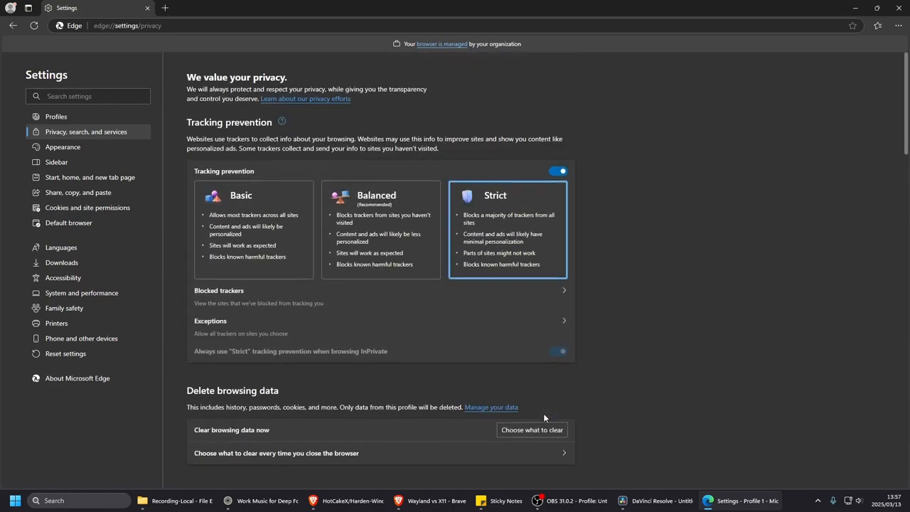
{"action": "scroll", "coordinate": [543, 414], "scroll_direction": "down", "scroll_amount": 7}
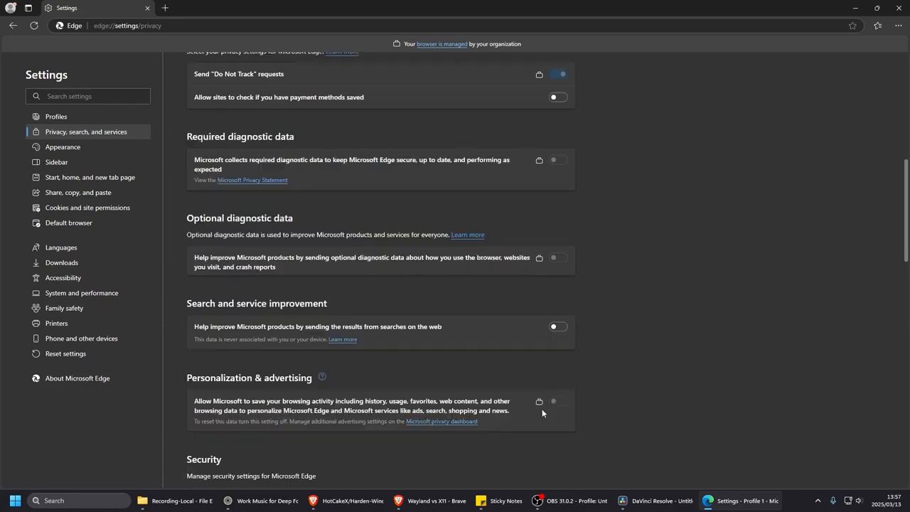
{"action": "scroll", "coordinate": [542, 409], "scroll_direction": "up", "scroll_amount": 8}
{"action": "left_click", "coordinate": [71, 148]}
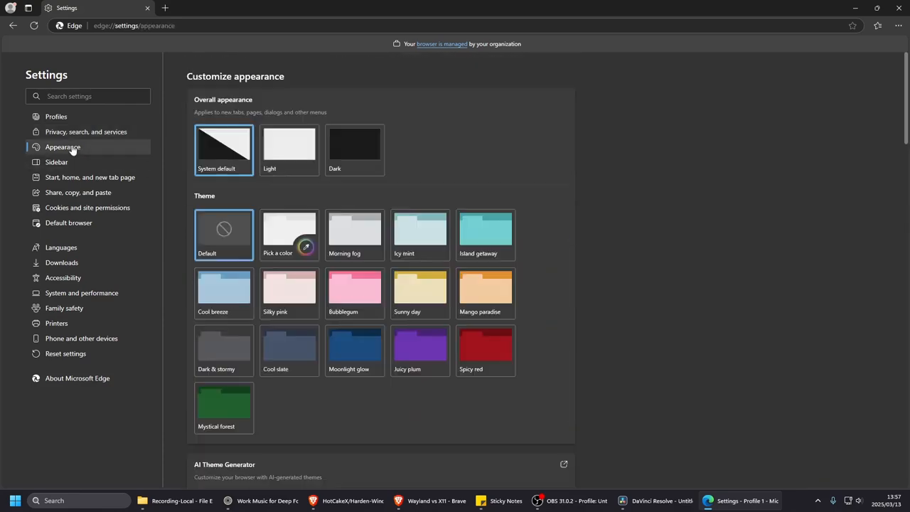
{"action": "scroll", "coordinate": [324, 333], "scroll_direction": "down", "scroll_amount": 5}
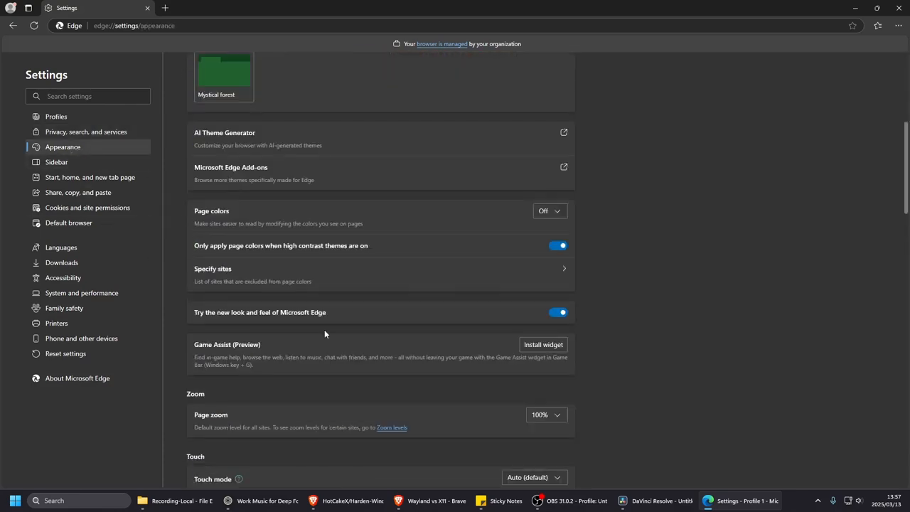
{"action": "scroll", "coordinate": [325, 333], "scroll_direction": "down", "scroll_amount": 3}
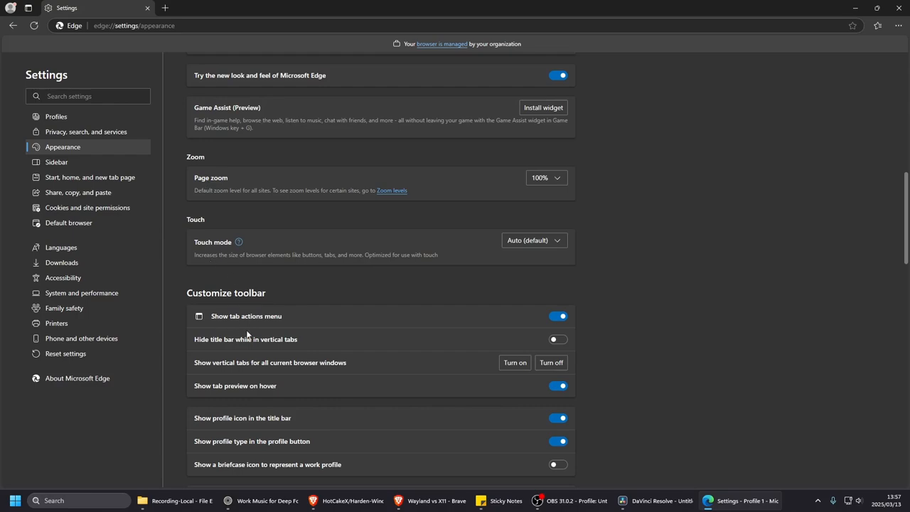
{"action": "scroll", "coordinate": [347, 382], "scroll_direction": "down", "scroll_amount": 8}
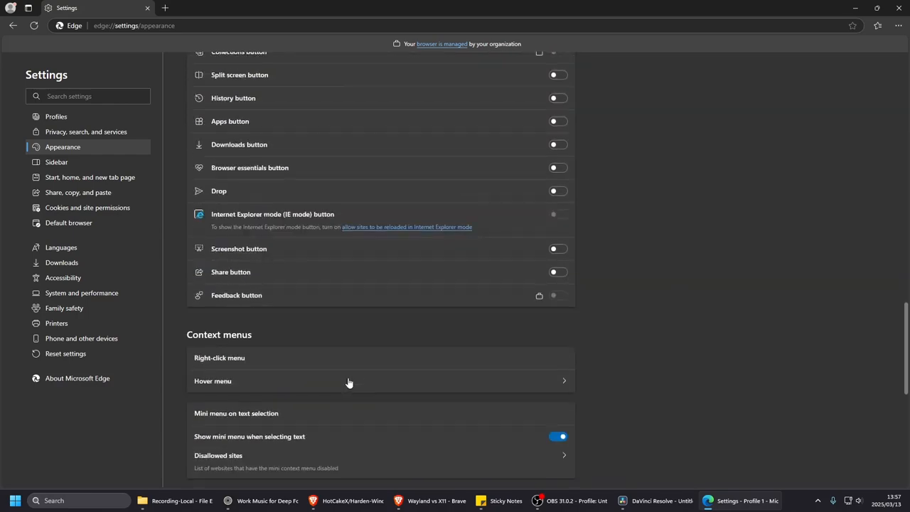
{"action": "scroll", "coordinate": [349, 383], "scroll_direction": "down", "scroll_amount": 6}
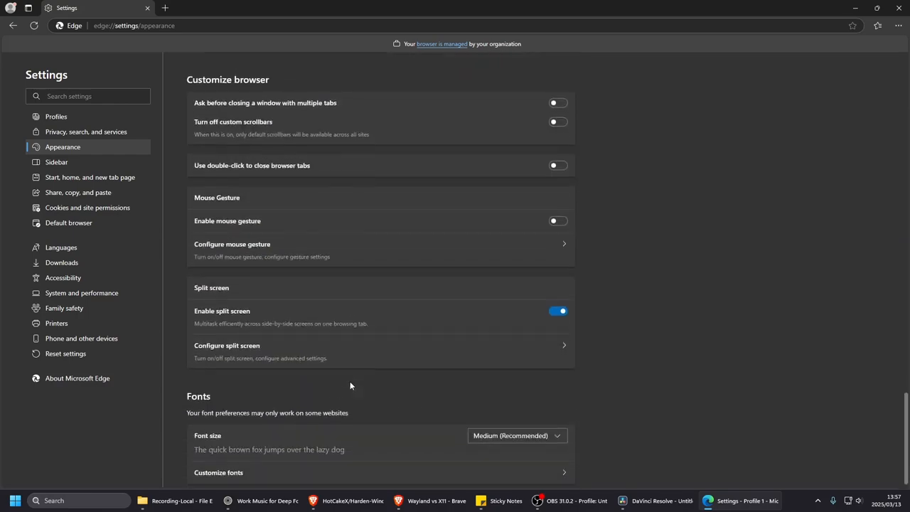
{"action": "left_click", "coordinate": [57, 163]}
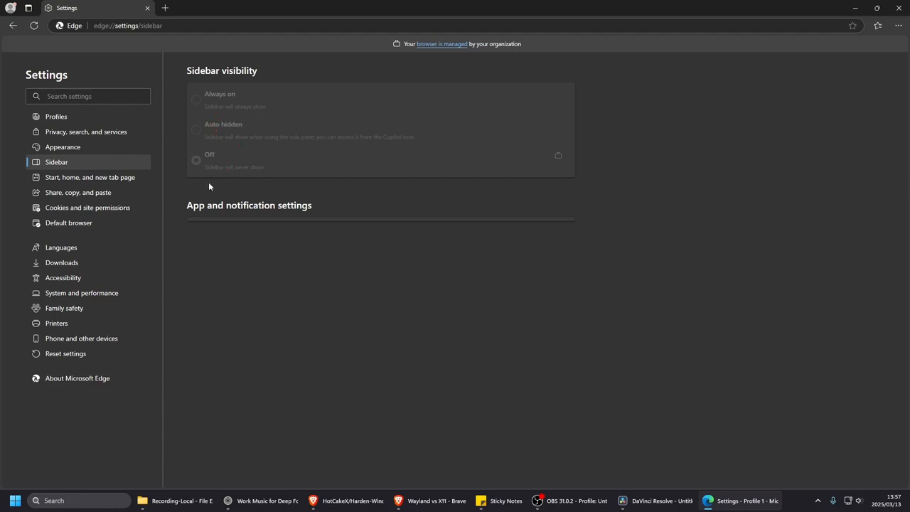
Step: Open the start, home, and new tab page settings and check the default new tab page in a new tab
{"action": "left_click", "coordinate": [86, 177]}
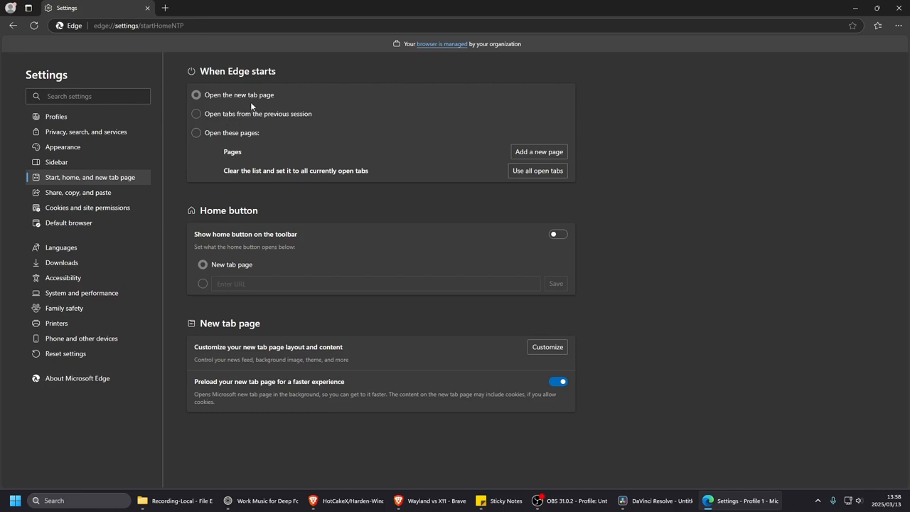
{"action": "left_click", "coordinate": [165, 8]}
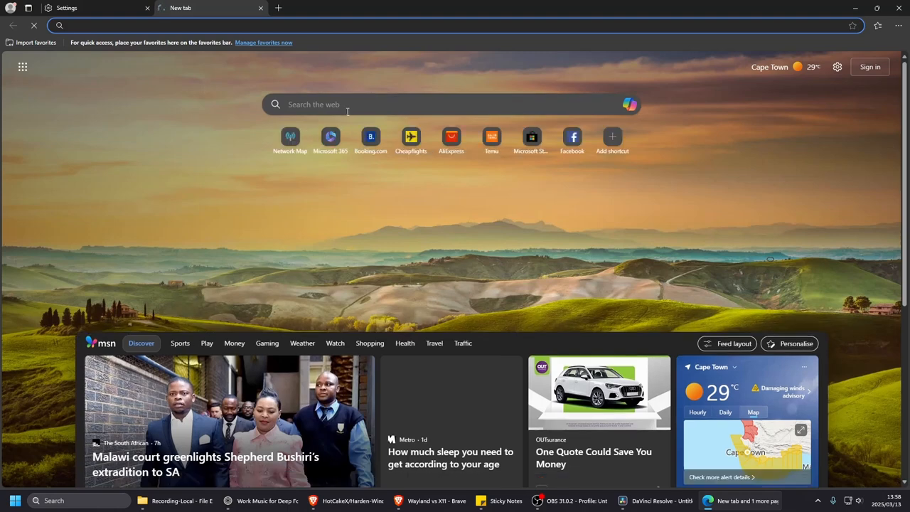
{"action": "left_click", "coordinate": [348, 109]}
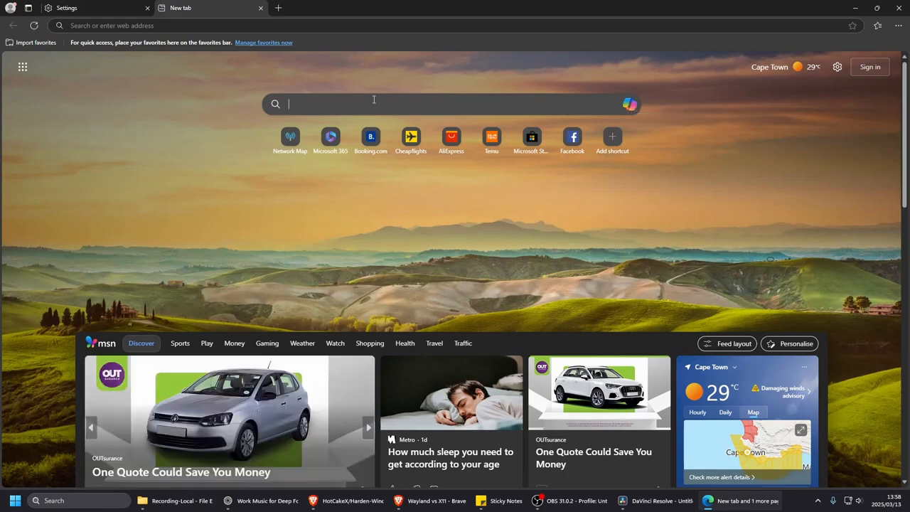
{"action": "left_click", "coordinate": [84, 10]}
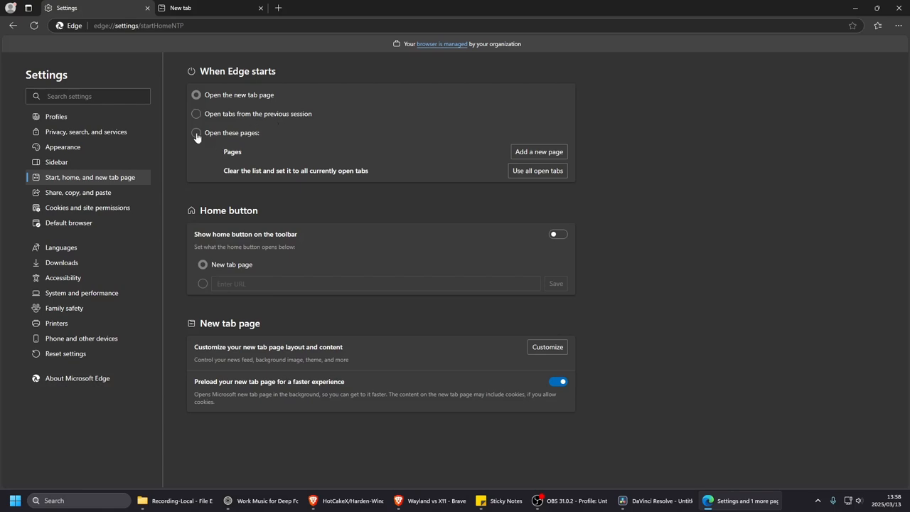
Step: Set Edge to open specific pages at startup and add startpage.com to the list
{"action": "left_click", "coordinate": [200, 140]}
{"action": "left_click", "coordinate": [536, 159]}
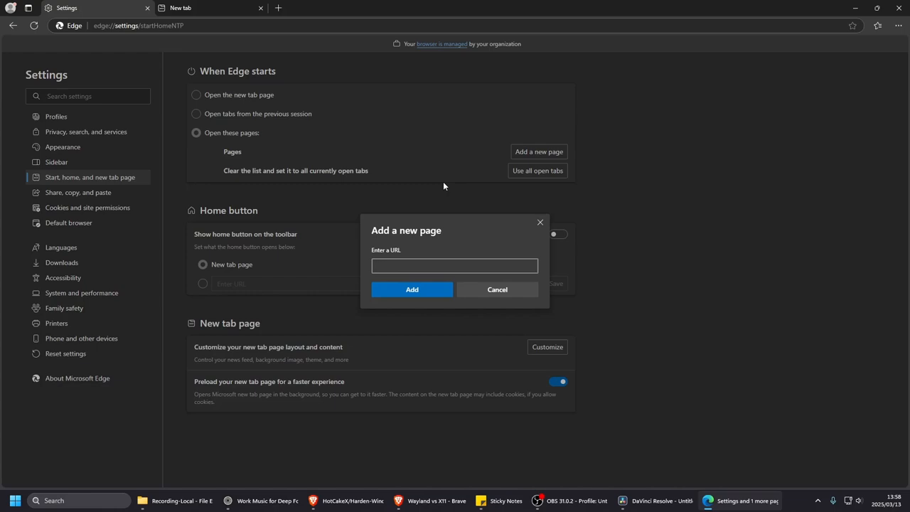
{"action": "type", "text": "f"}
{"action": "key", "text": "BackSpace"}
{"action": "type", "text": "startpage.comk"}
{"action": "key", "text": "BackSpace"}
{"action": "left_click", "coordinate": [389, 290]}
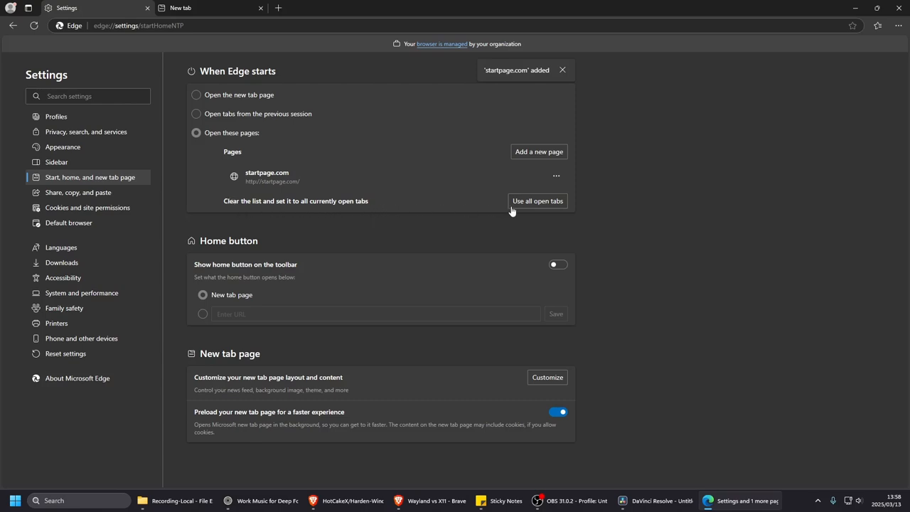
{"action": "left_click", "coordinate": [556, 176]}
{"action": "left_click", "coordinate": [491, 183]}
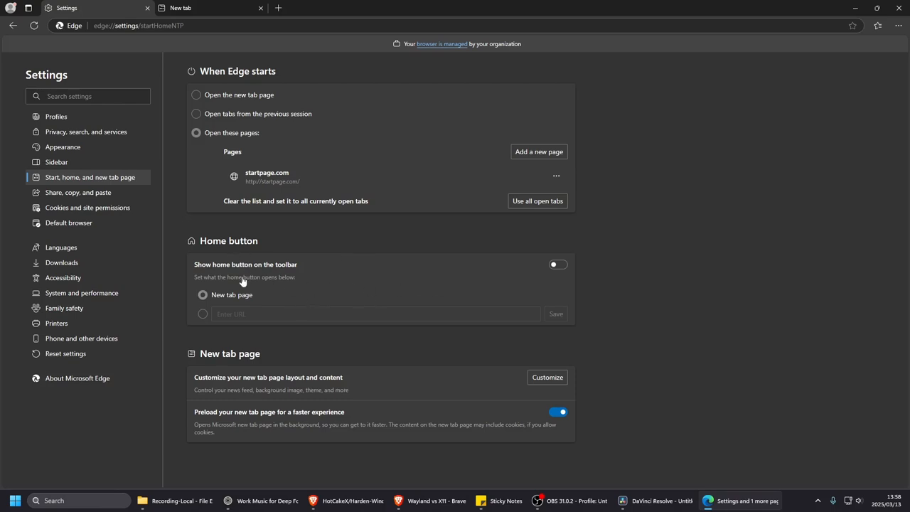
Step: Show the home button on the toolbar and save startpage.com as the page it opens
{"action": "left_click", "coordinate": [558, 265]}
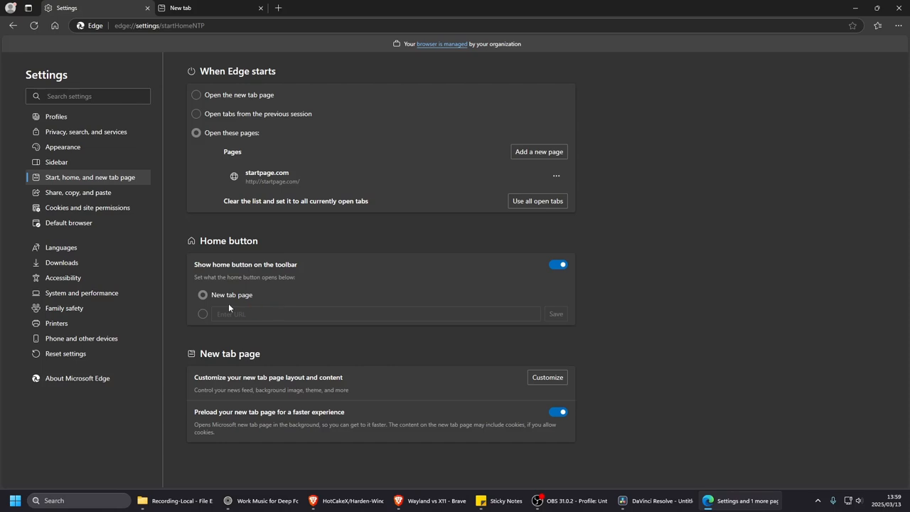
{"action": "left_click", "coordinate": [204, 315]}
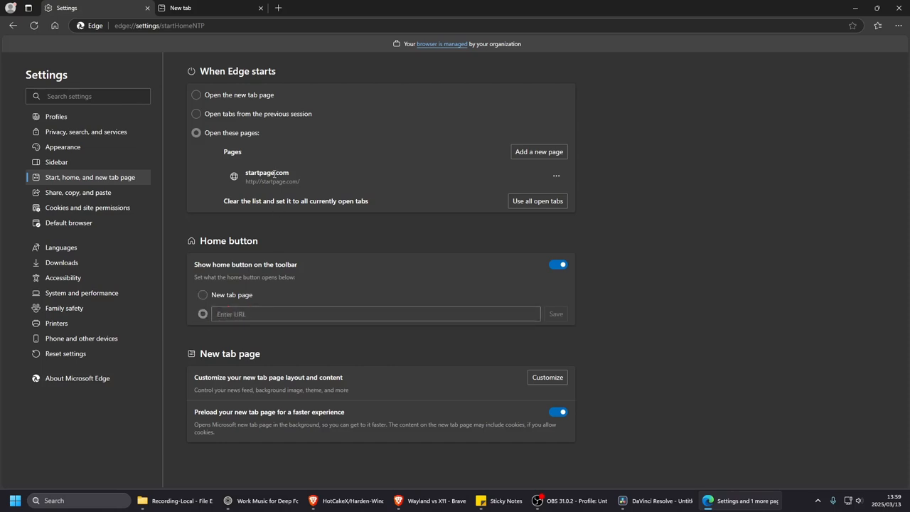
{"action": "double_click", "coordinate": [249, 178]}
{"action": "key", "text": "ctrl+c"}
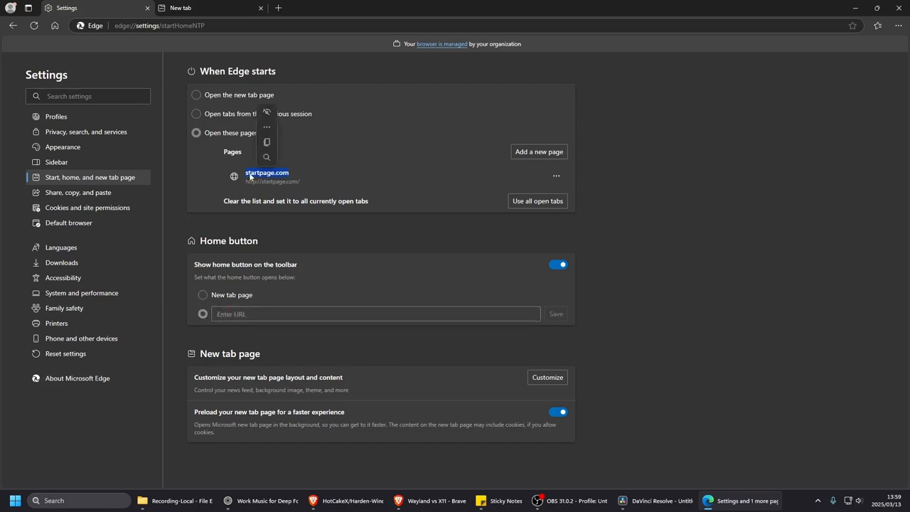
{"action": "right_click", "coordinate": [249, 177]}
{"action": "left_click", "coordinate": [263, 182]}
{"action": "left_click", "coordinate": [246, 314]}
{"action": "right_click", "coordinate": [246, 314]}
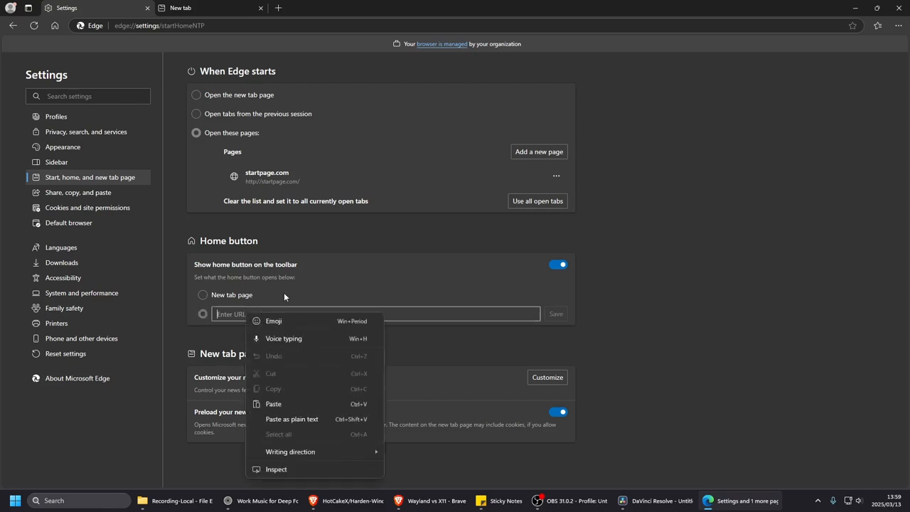
{"action": "left_click", "coordinate": [279, 405]}
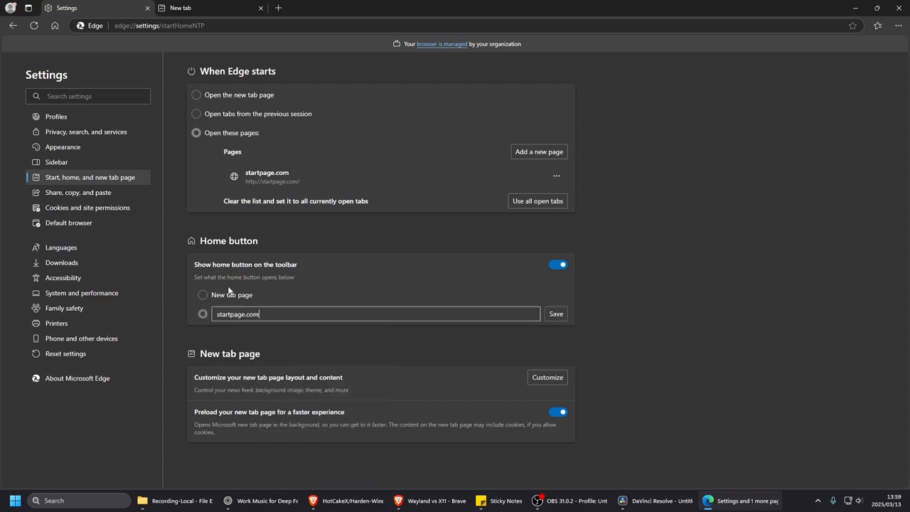
{"action": "left_click", "coordinate": [558, 320]}
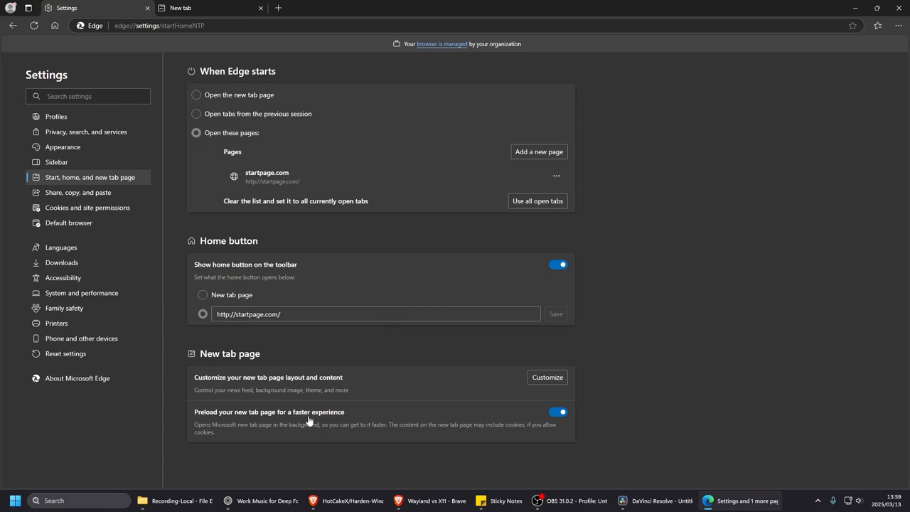
Step: Check what a new tab shows and test the home button in the existing new tab, closing both tabs
{"action": "left_click", "coordinate": [276, 8]}
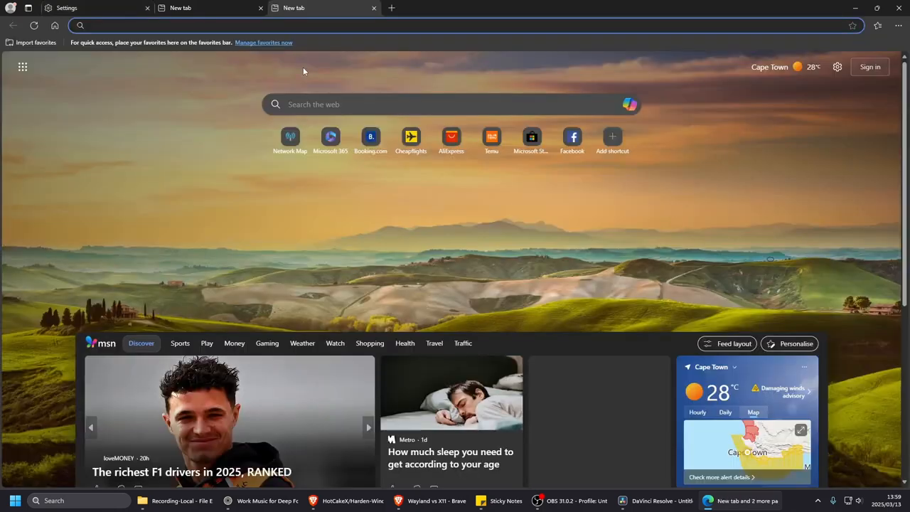
{"action": "left_click", "coordinate": [374, 8]}
{"action": "left_click", "coordinate": [219, 11]}
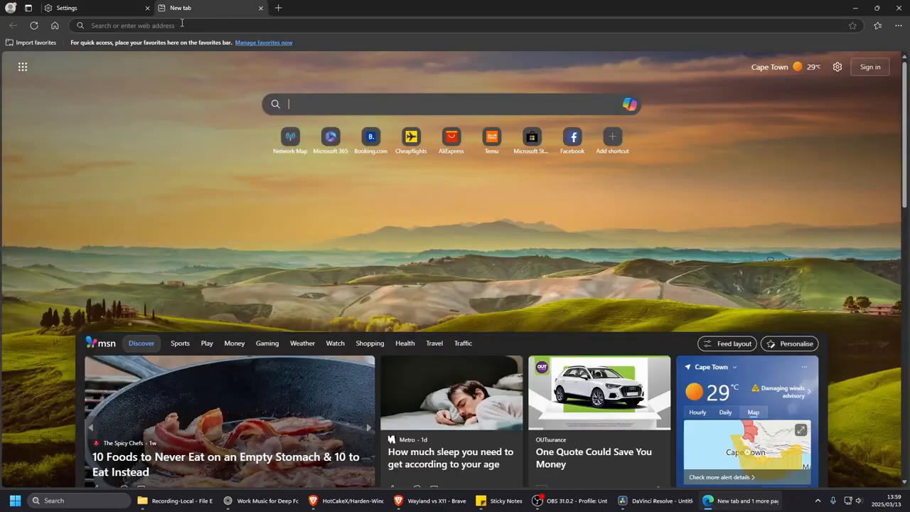
{"action": "left_click", "coordinate": [54, 25]}
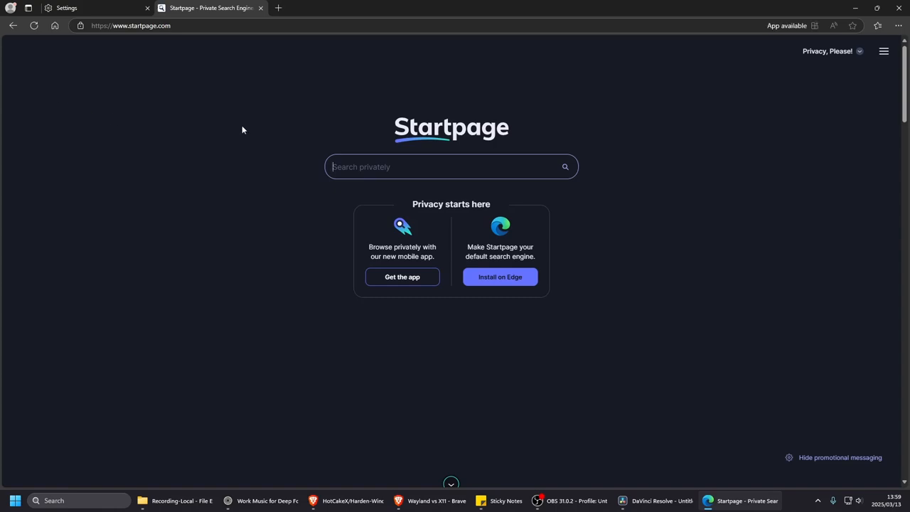
{"action": "left_click", "coordinate": [260, 8]}
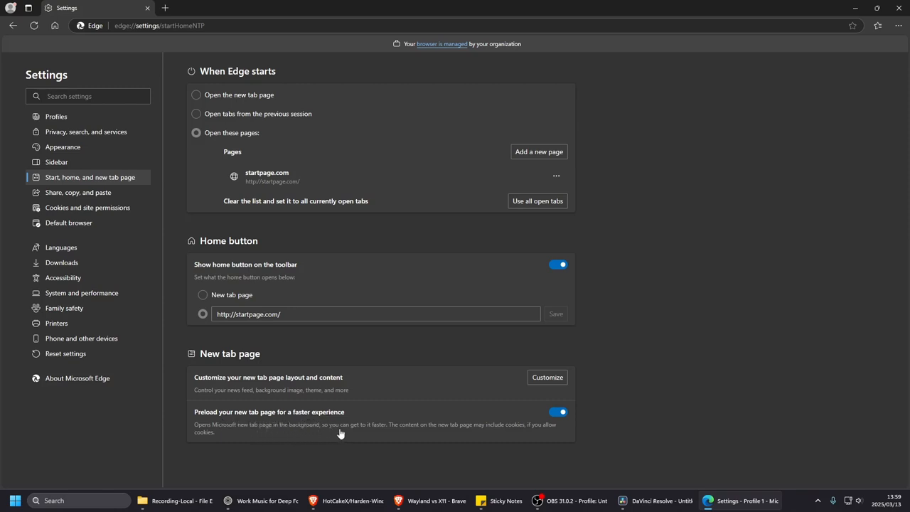
Step: Turn on blocking of third-party cookies in the Cookies and site data settings
{"action": "left_click", "coordinate": [94, 195]}
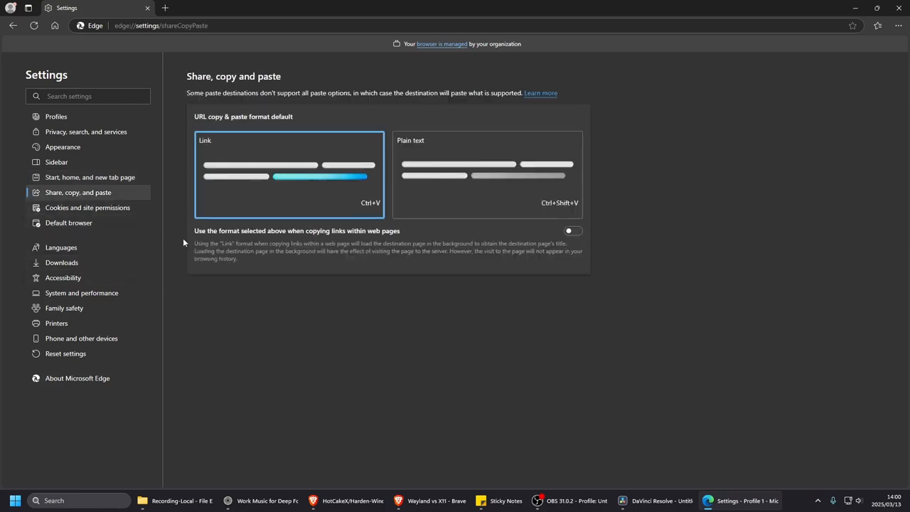
{"action": "left_click", "coordinate": [110, 208]}
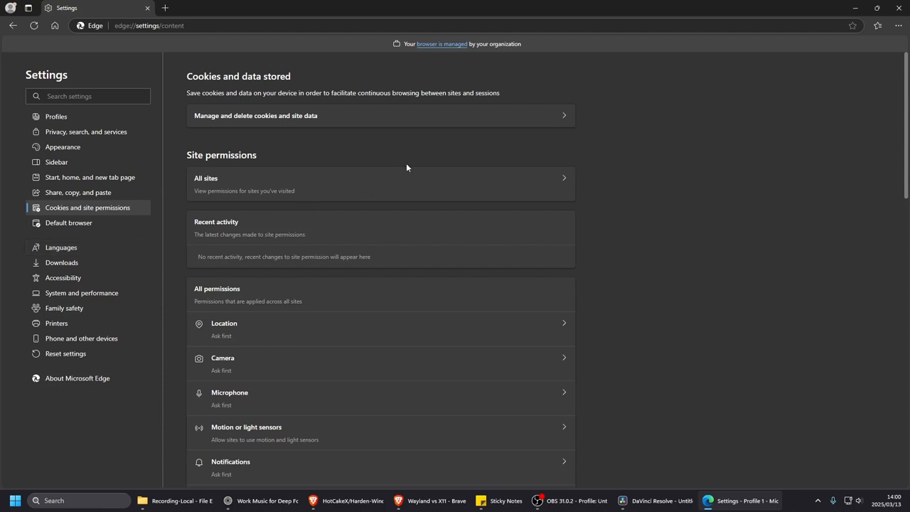
{"action": "left_click", "coordinate": [433, 119]}
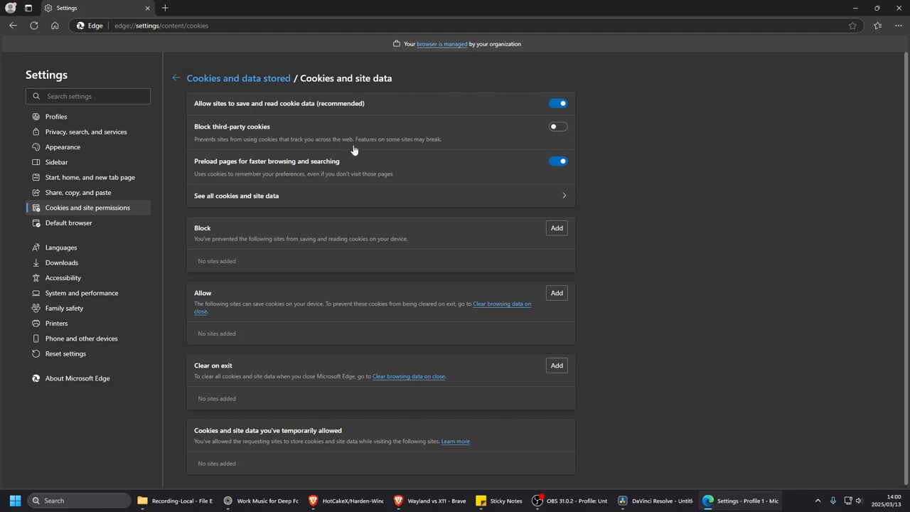
{"action": "left_click", "coordinate": [561, 129]}
{"action": "scroll", "coordinate": [382, 251], "scroll_direction": "down", "scroll_amount": 1}
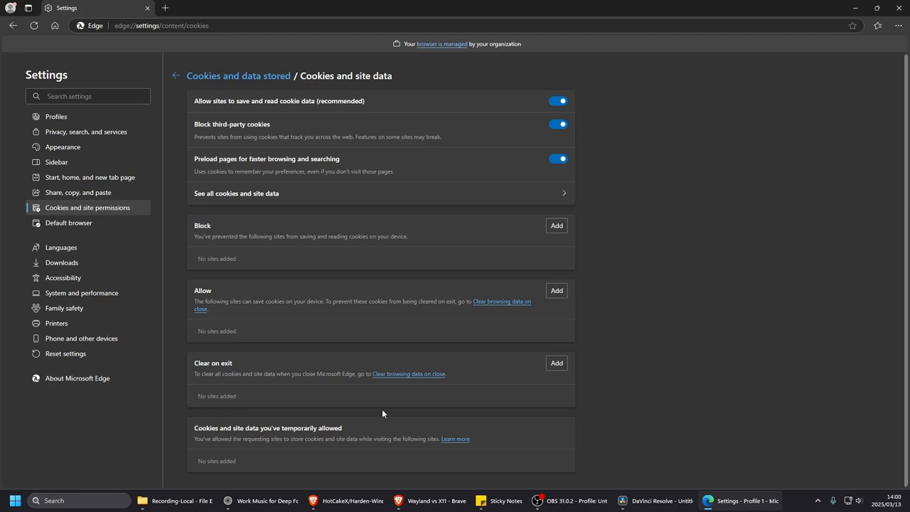
{"action": "scroll", "coordinate": [396, 405], "scroll_direction": "up", "scroll_amount": 1}
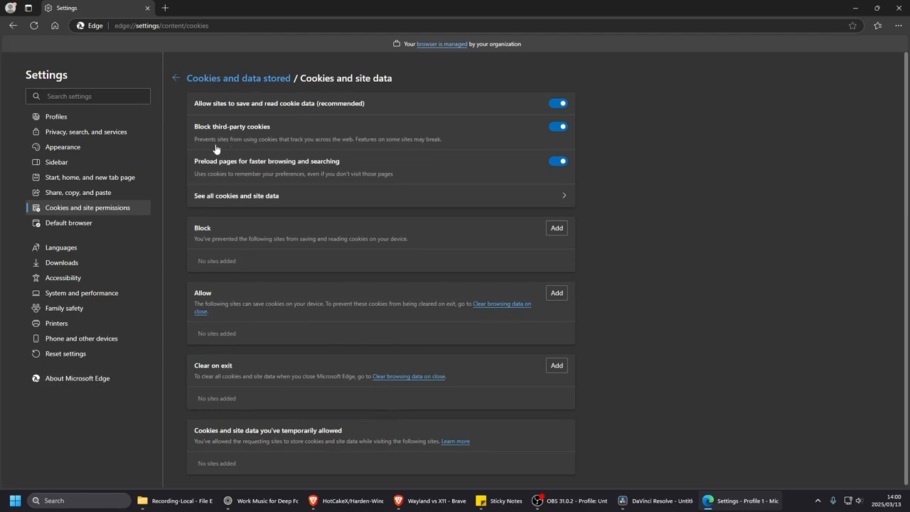
Step: Examine the default browser settings and the Internet Explorer mode options
{"action": "left_click", "coordinate": [96, 228]}
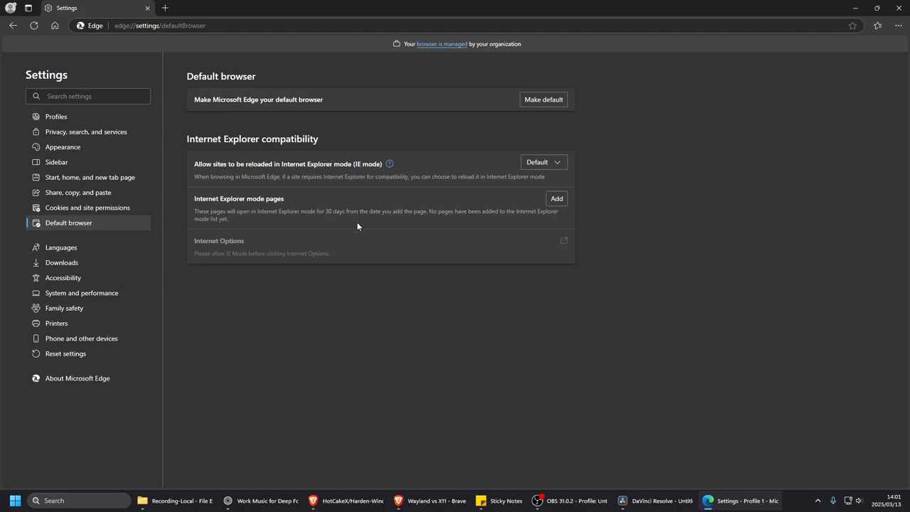
{"action": "left_click_drag", "start_coordinate": [188, 139], "coordinate": [260, 141]}
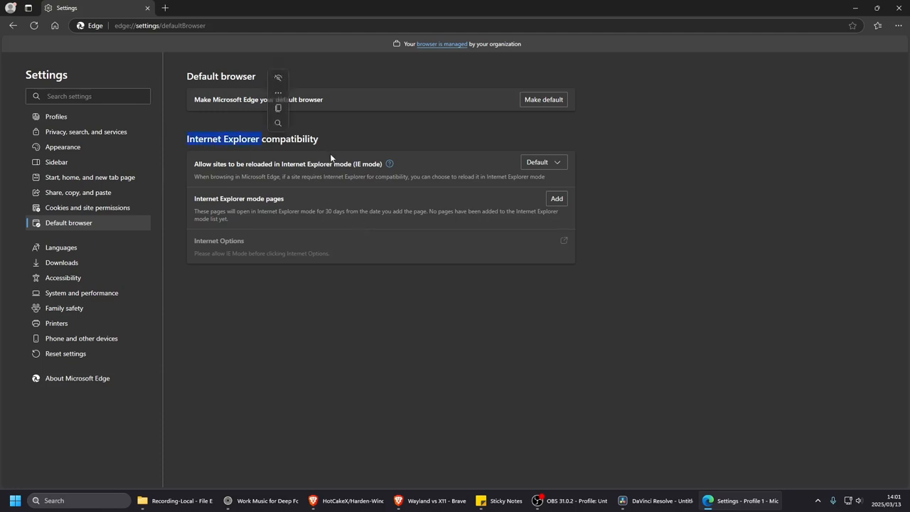
{"action": "left_click", "coordinate": [337, 211]}
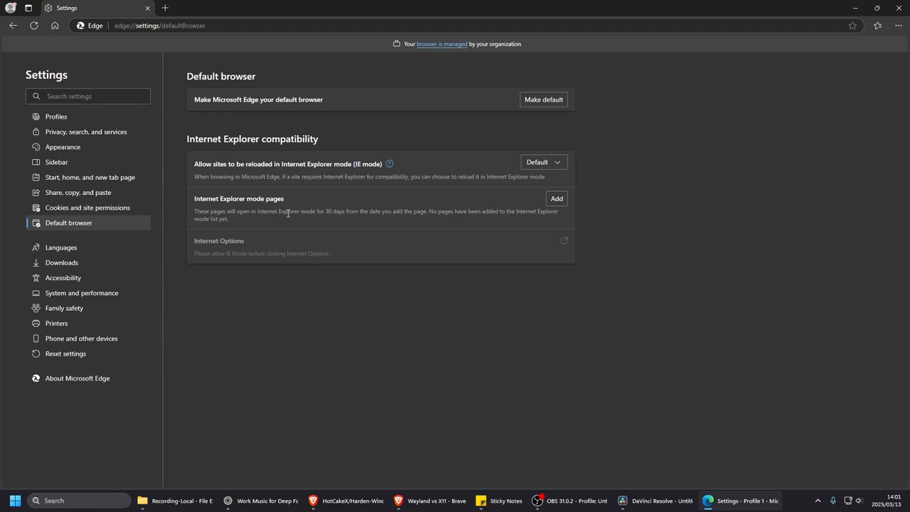
{"action": "left_click", "coordinate": [549, 165]}
{"action": "left_click", "coordinate": [337, 322]}
Step: Try the Basic writing assistance option in the language settings, restore Microsoft Editor, and review the remaining options
{"action": "left_click", "coordinate": [74, 249]}
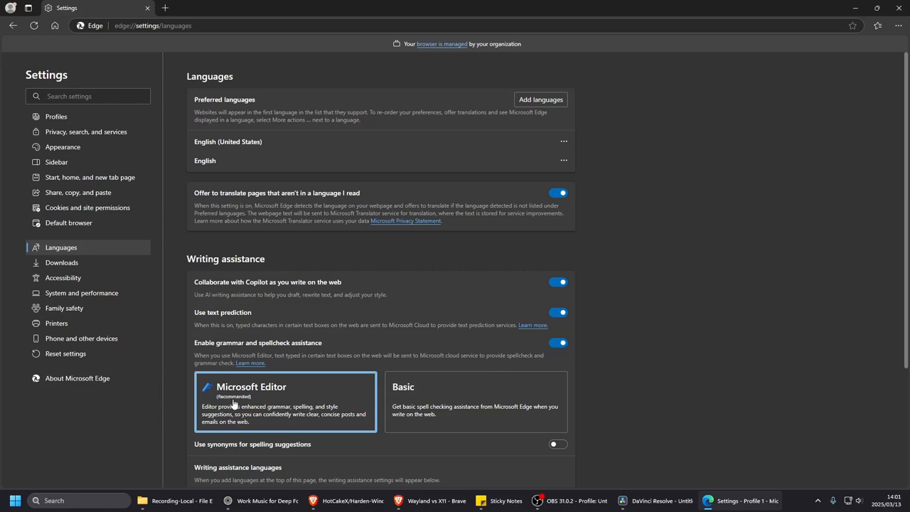
{"action": "left_click", "coordinate": [427, 425]}
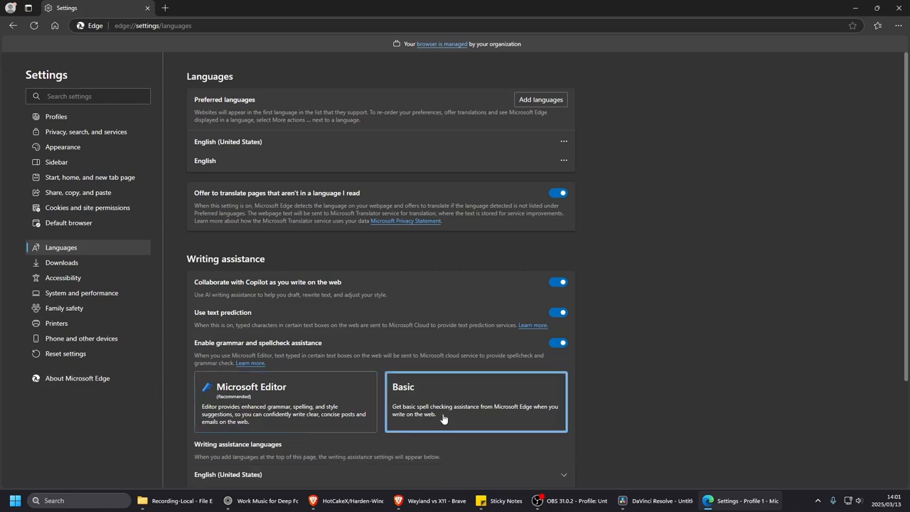
{"action": "left_click", "coordinate": [321, 417]}
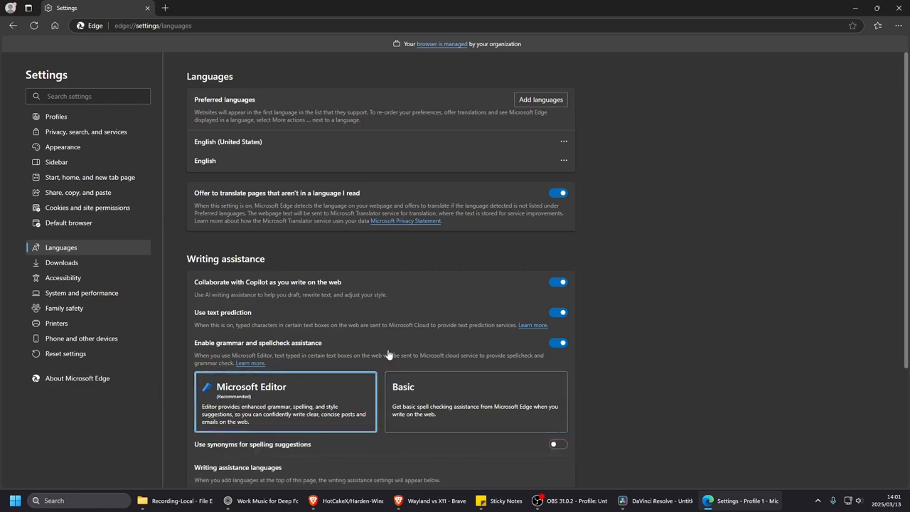
{"action": "scroll", "coordinate": [395, 337], "scroll_direction": "down", "scroll_amount": 2}
{"action": "scroll", "coordinate": [395, 332], "scroll_direction": "up", "scroll_amount": 2}
Step: Stop extensions and apps from running in the background when Edge is closed, and review the remaining system and performance settings
{"action": "left_click", "coordinate": [86, 263]}
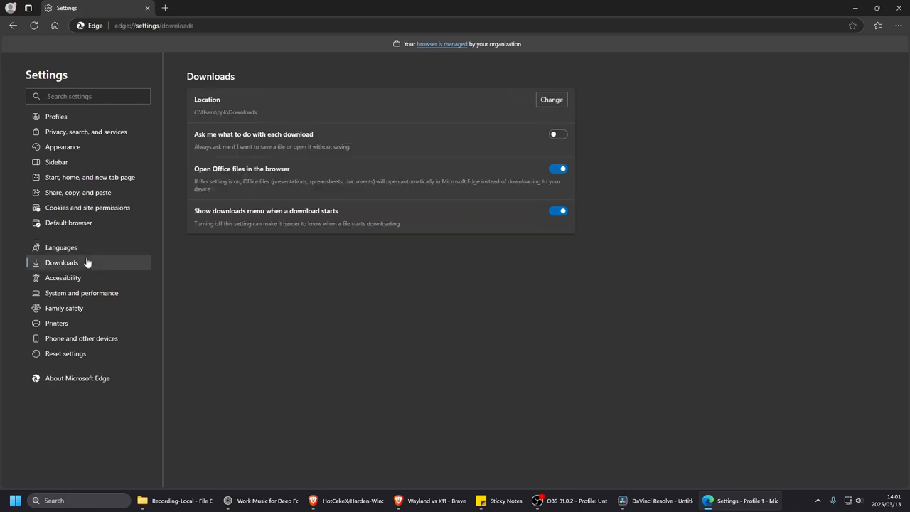
{"action": "left_click", "coordinate": [85, 281]}
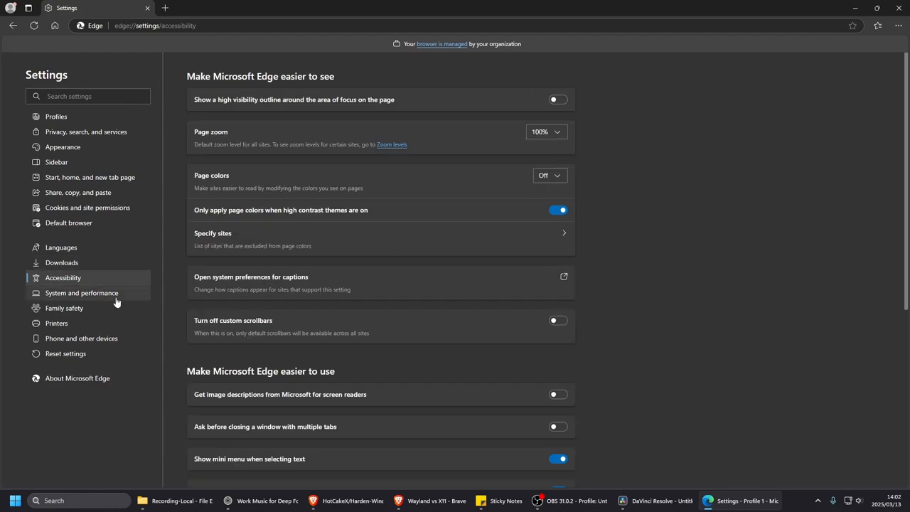
{"action": "left_click", "coordinate": [85, 294]}
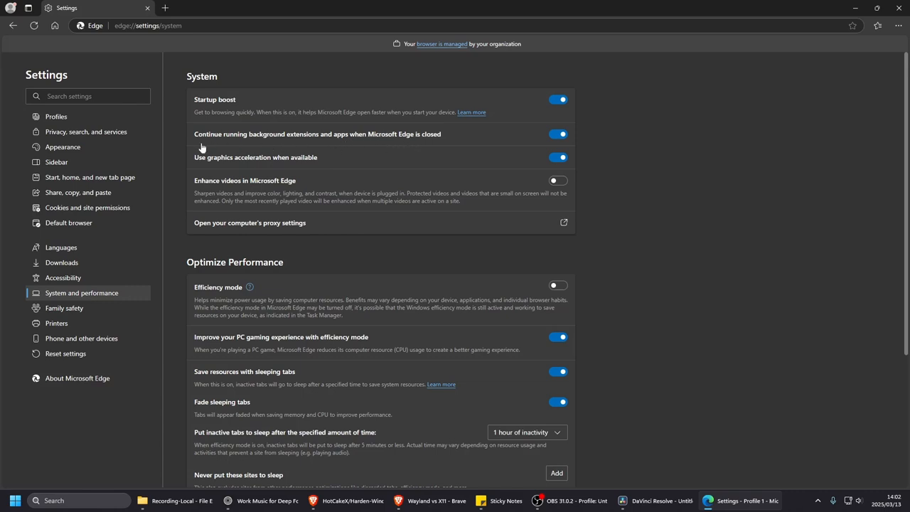
{"action": "left_click", "coordinate": [558, 135]}
{"action": "scroll", "coordinate": [345, 265], "scroll_direction": "down", "scroll_amount": 1}
{"action": "scroll", "coordinate": [345, 265], "scroll_direction": "down", "scroll_amount": 3}
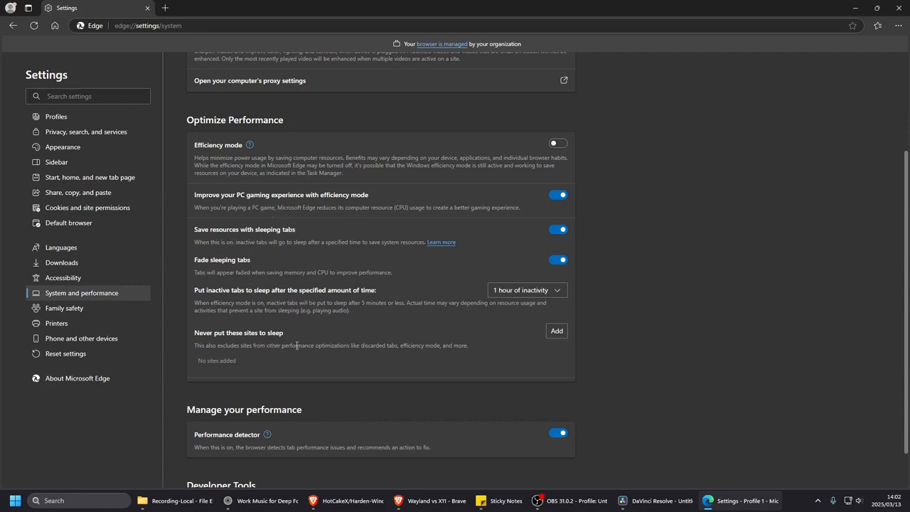
{"action": "scroll", "coordinate": [398, 346], "scroll_direction": "down", "scroll_amount": 1}
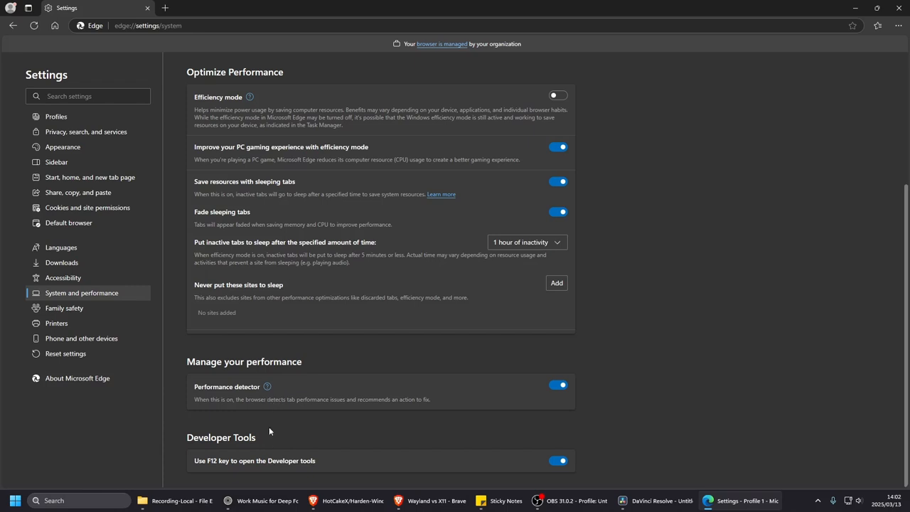
Step: Review the Family safety, Phone and other devices, About, Profiles, and Privacy, search, and services settings
{"action": "left_click", "coordinate": [70, 309]}
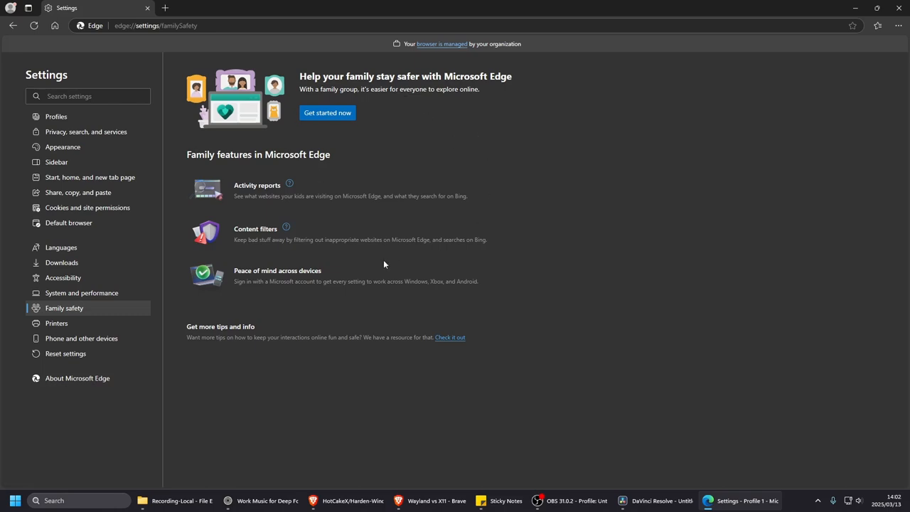
{"action": "left_click", "coordinate": [114, 334]}
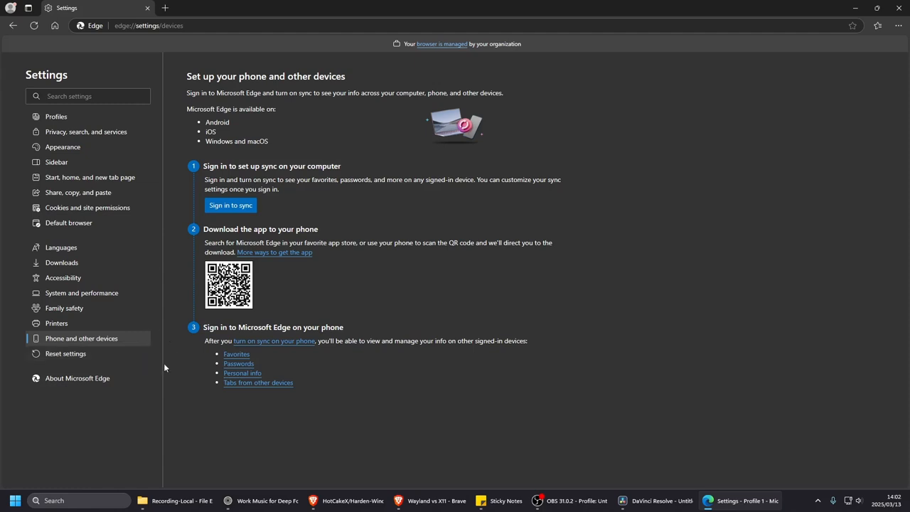
{"action": "left_click", "coordinate": [86, 380]}
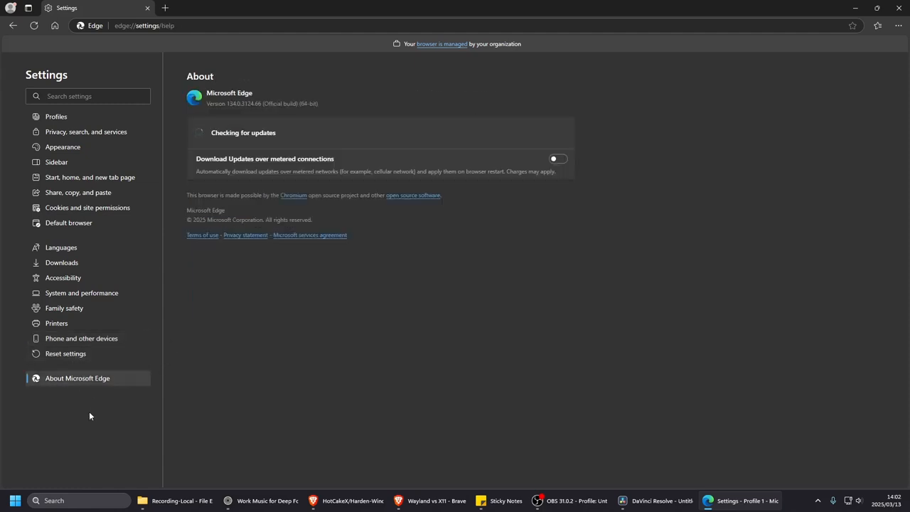
{"action": "left_click", "coordinate": [44, 116]}
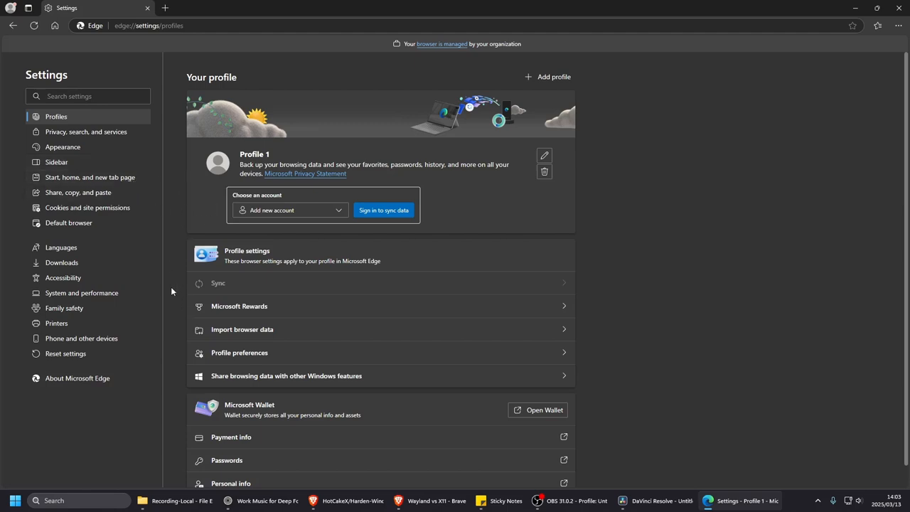
{"action": "scroll", "coordinate": [172, 313], "scroll_direction": "down", "scroll_amount": 1}
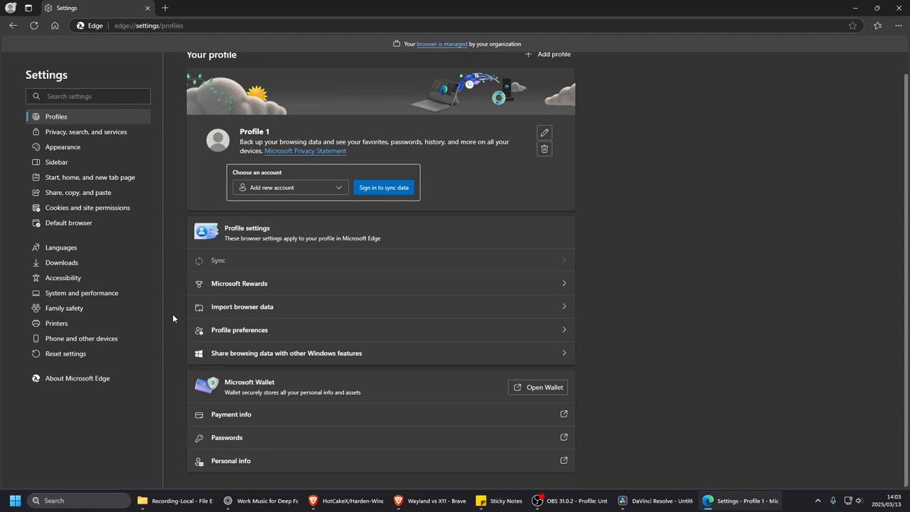
{"action": "scroll", "coordinate": [172, 314], "scroll_direction": "up", "scroll_amount": 1}
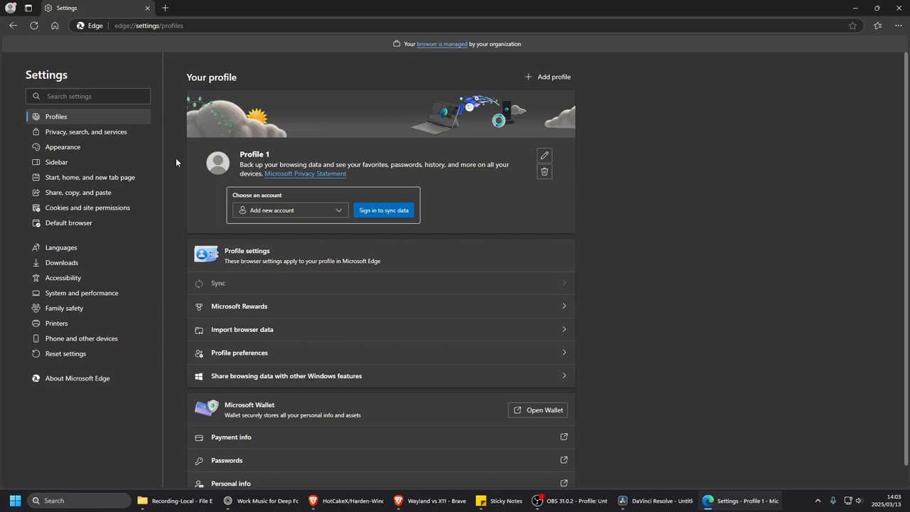
{"action": "left_click", "coordinate": [91, 135]}
{"action": "left_click", "coordinate": [61, 117]}
{"action": "left_click", "coordinate": [65, 135]}
{"action": "left_click", "coordinate": [64, 118]}
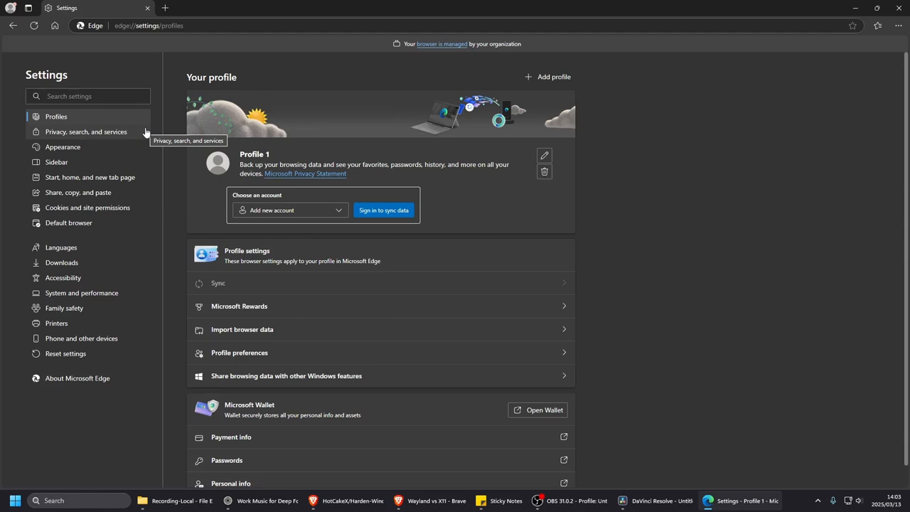
Step: Search for ppk from the address bar of the settings tab, and try opening a new tab before closing it again
{"action": "left_click", "coordinate": [220, 25]}
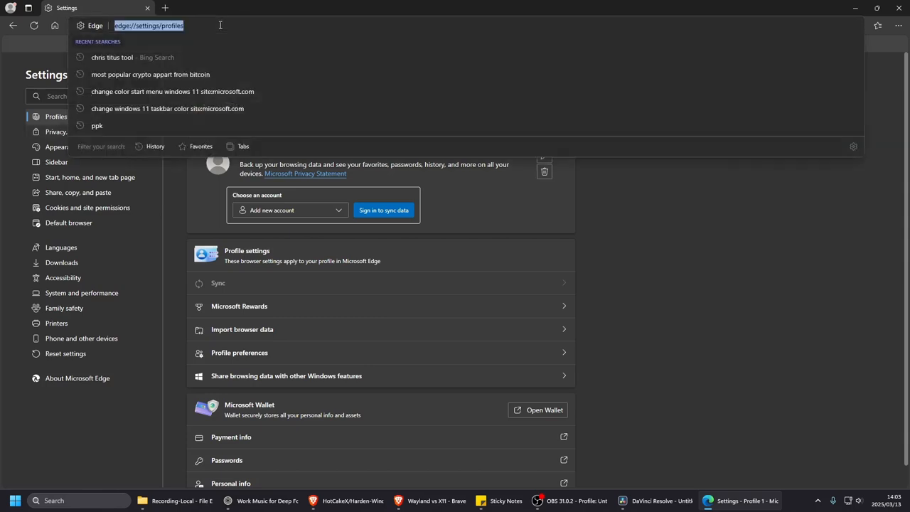
{"action": "type", "text": "ppk"}
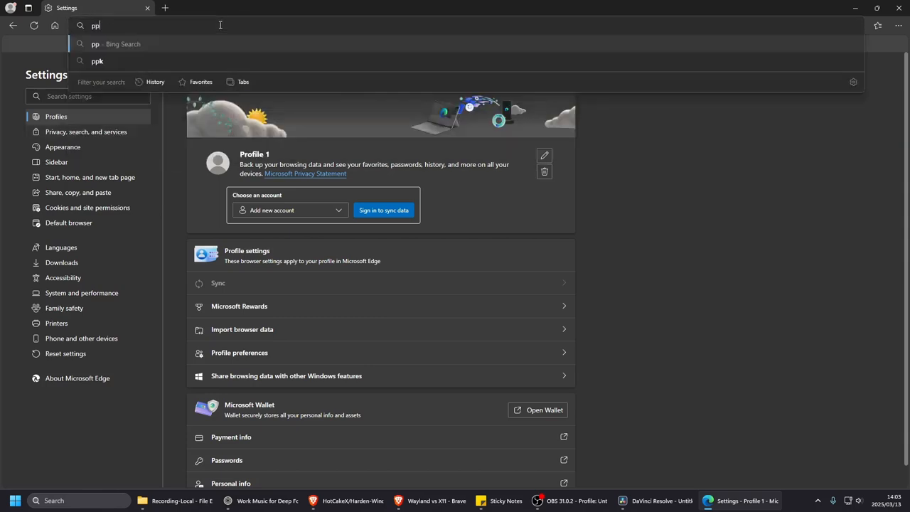
{"action": "key", "text": "Return"}
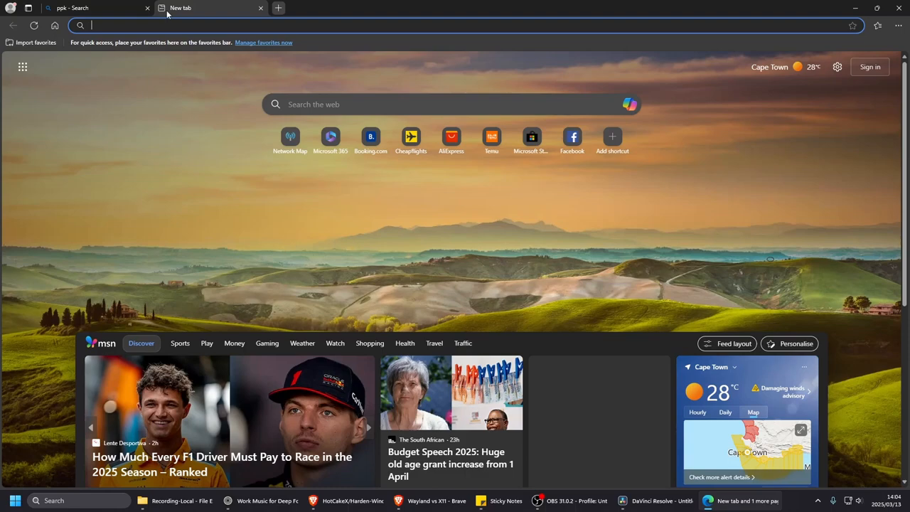
{"action": "left_click", "coordinate": [165, 8]}
{"action": "left_click", "coordinate": [260, 8]}
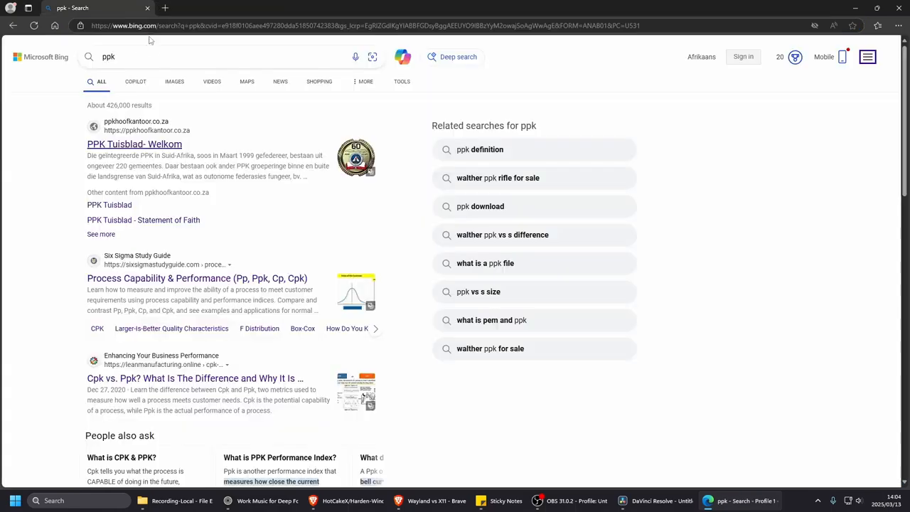
Step: Open a new tab and search for ppk from its address bar
{"action": "left_click", "coordinate": [165, 8]}
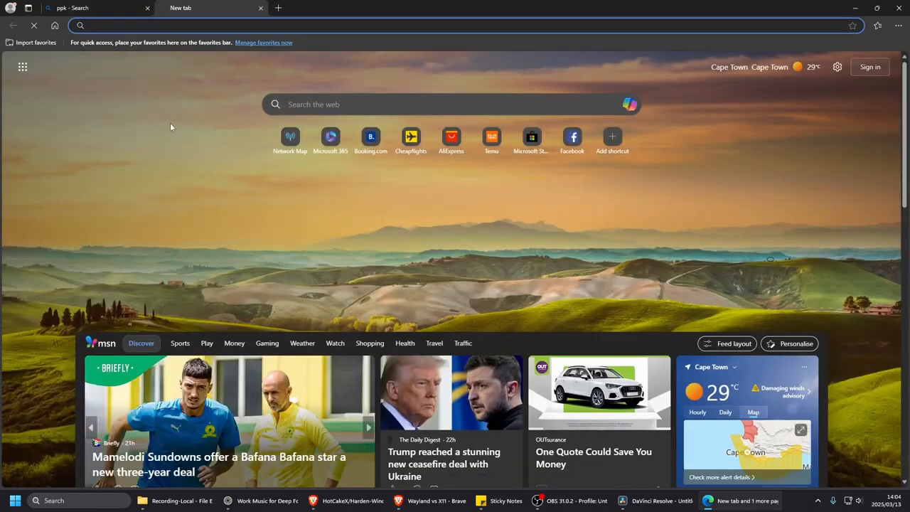
{"action": "type", "text": "ppk"}
{"action": "key", "text": "Return"}
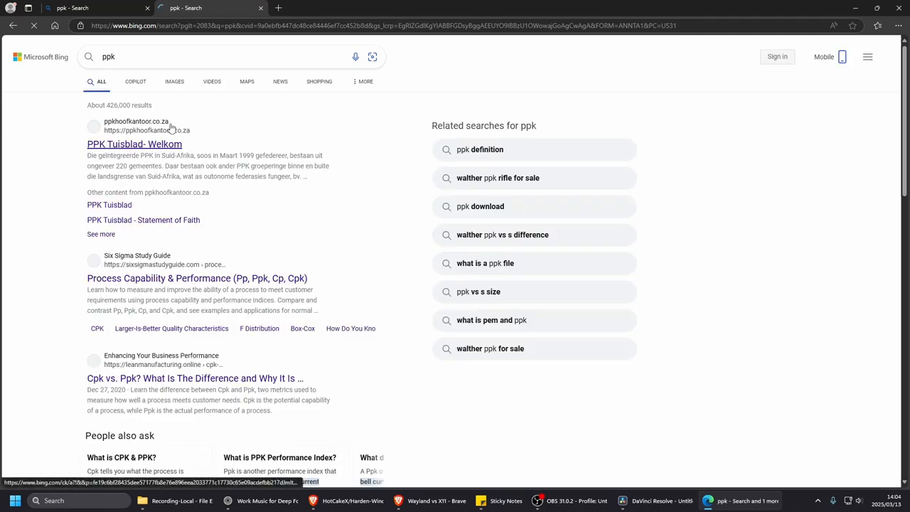
Step: Load the home page in the first search tab and return to the Bing results in the second
{"action": "left_click", "coordinate": [104, 9]}
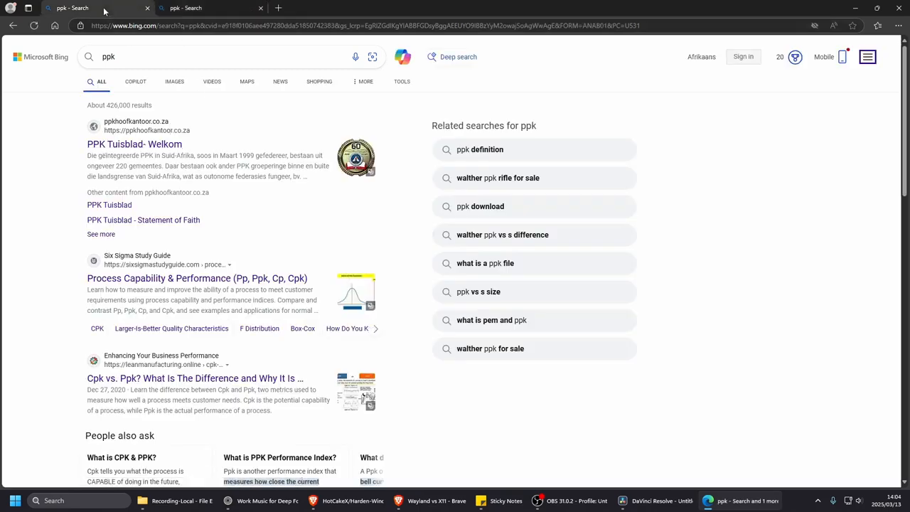
{"action": "left_click", "coordinate": [55, 24]}
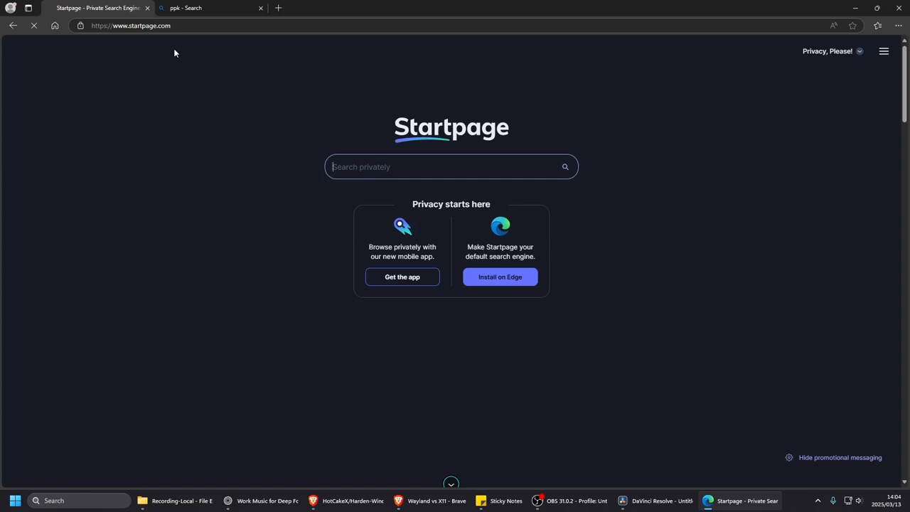
{"action": "left_click", "coordinate": [200, 10]}
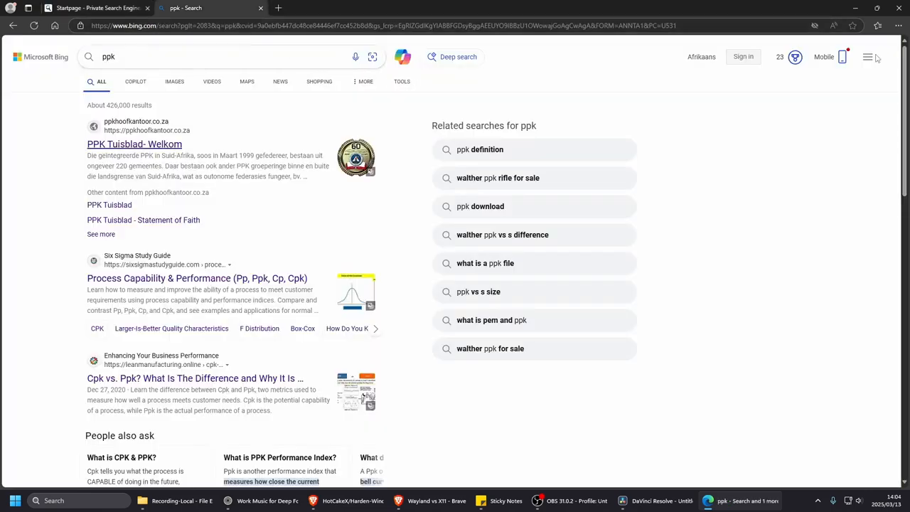
Step: Open the browser settings and check the Default browser and the Start, home, and new tab page sections for a search engine option
{"action": "left_click", "coordinate": [898, 25]}
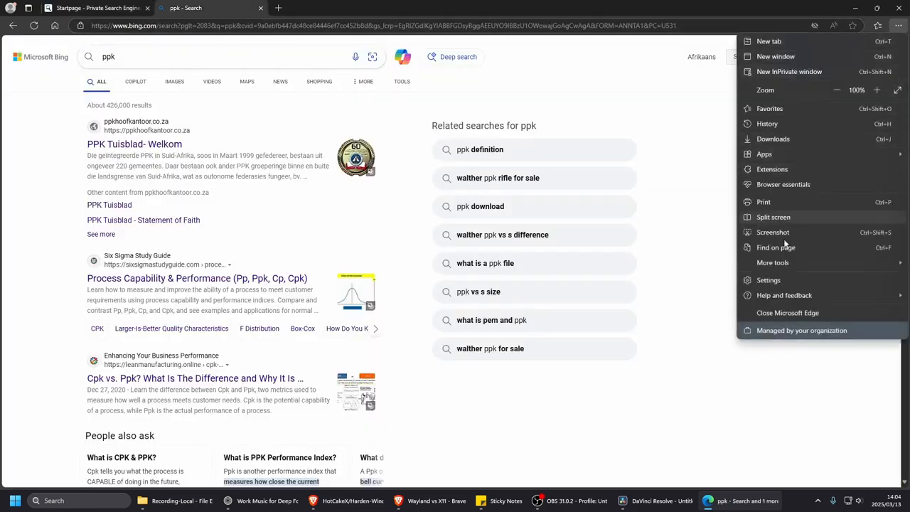
{"action": "left_click", "coordinate": [772, 280]}
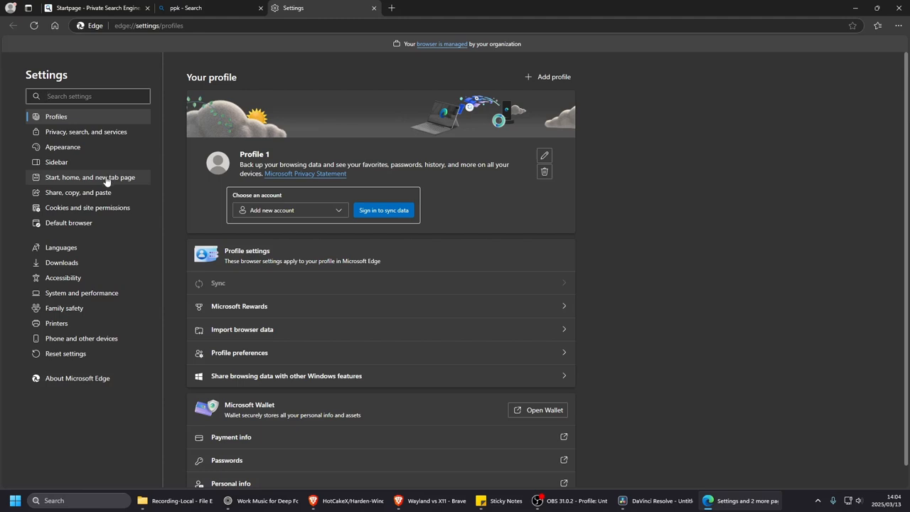
{"action": "left_click", "coordinate": [93, 225]}
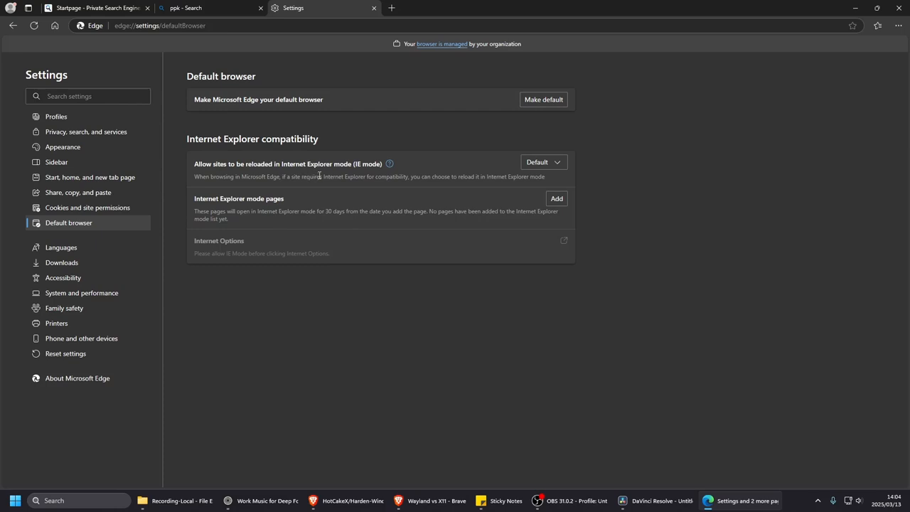
{"action": "left_click", "coordinate": [84, 178]}
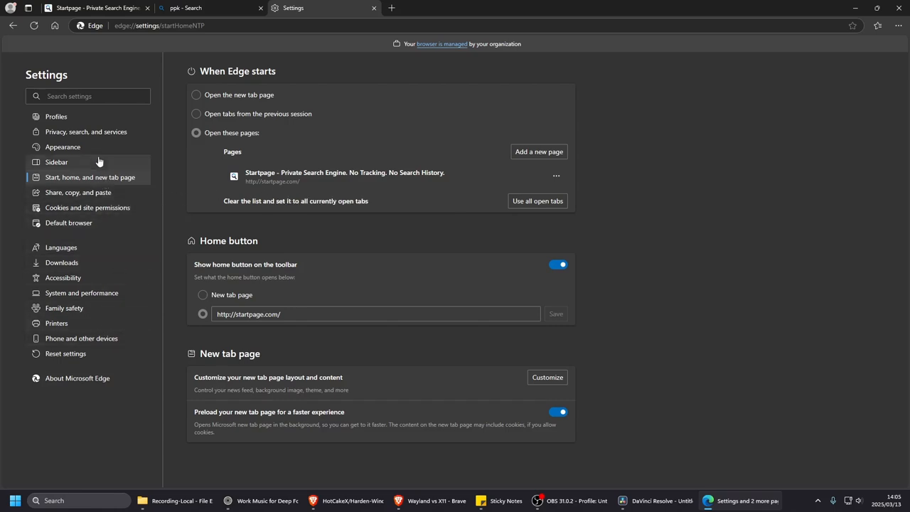
{"action": "left_click", "coordinate": [57, 117]}
Step: Search for ppk on the Startpage home page
{"action": "left_click", "coordinate": [186, 8]}
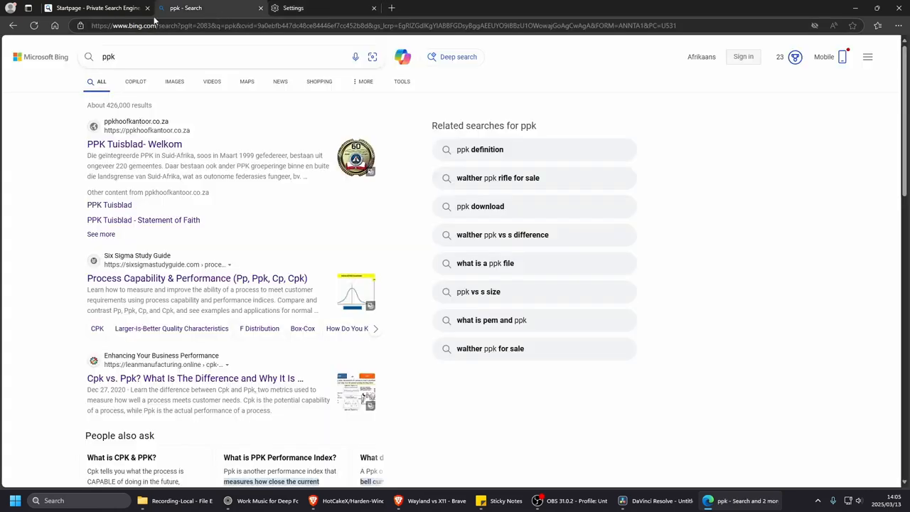
{"action": "left_click", "coordinate": [96, 7]}
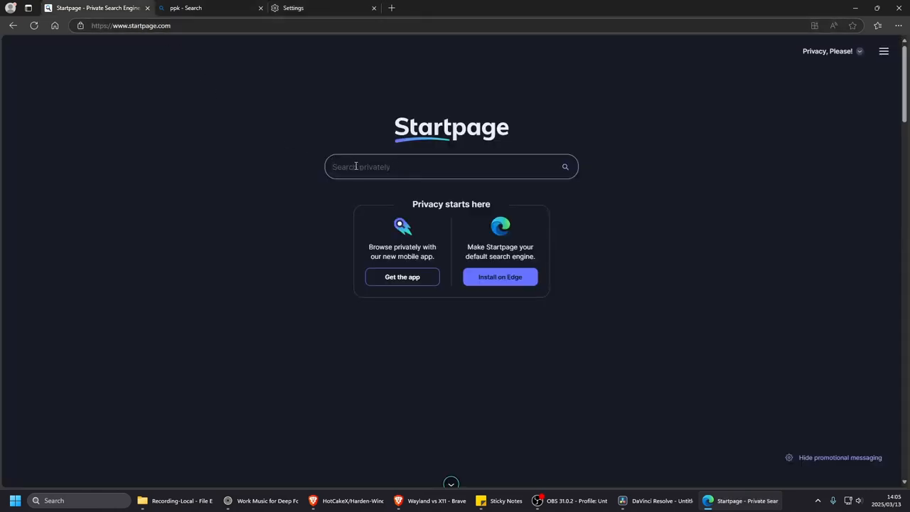
{"action": "type", "text": "ppk"}
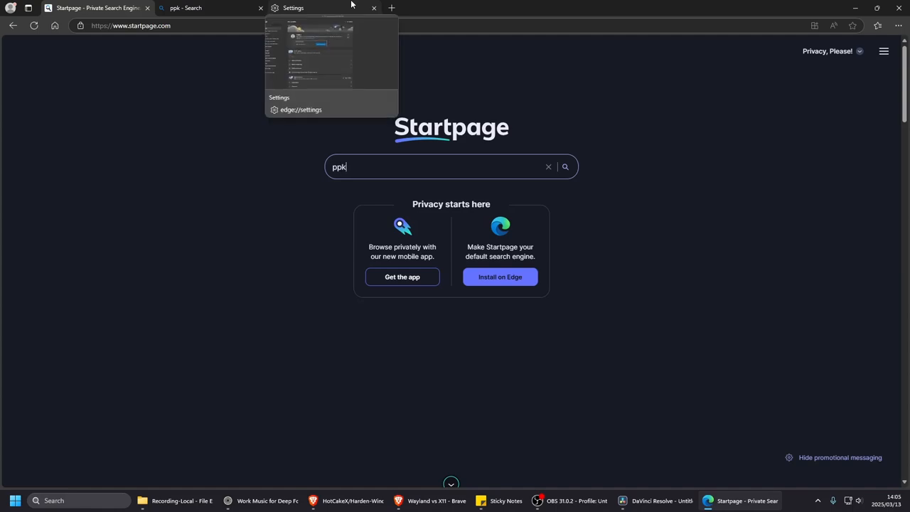
{"action": "key", "text": "Return"}
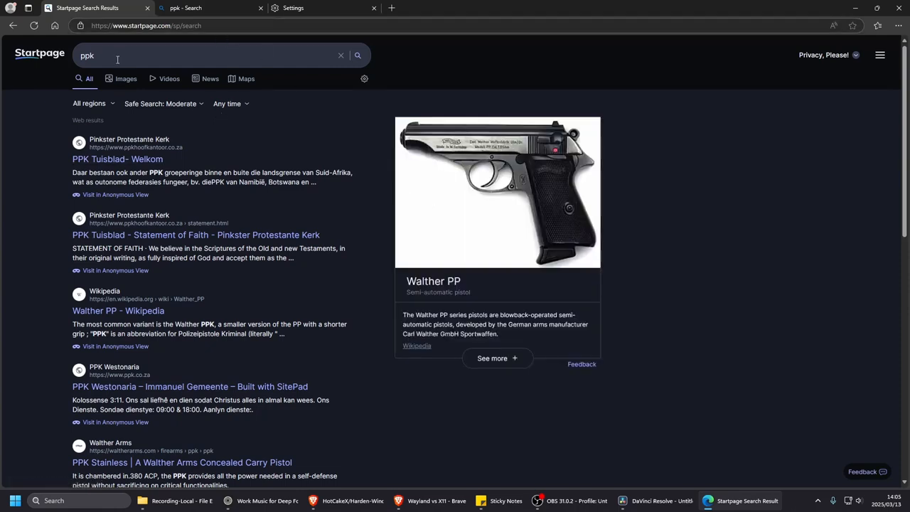
Step: Compare the Startpage results for ppk with the Bing results for the same search
{"action": "left_click", "coordinate": [93, 55]}
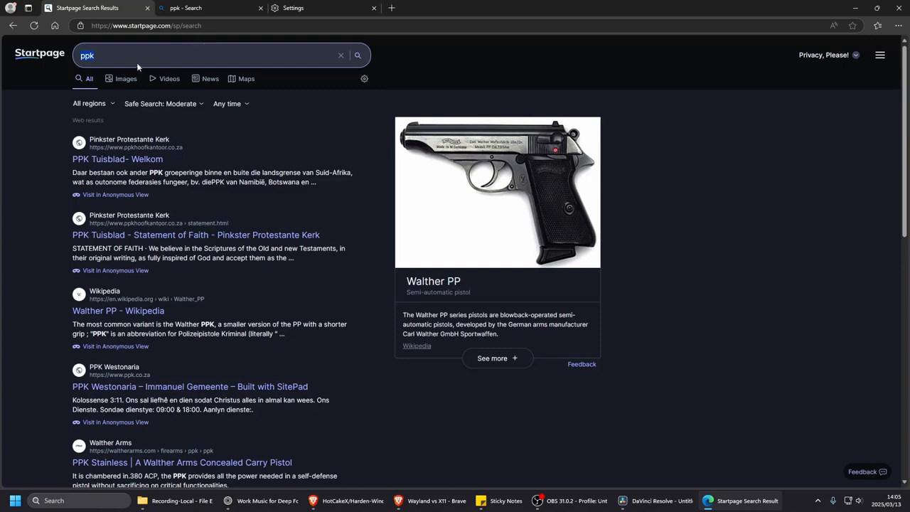
{"action": "left_click", "coordinate": [214, 12]}
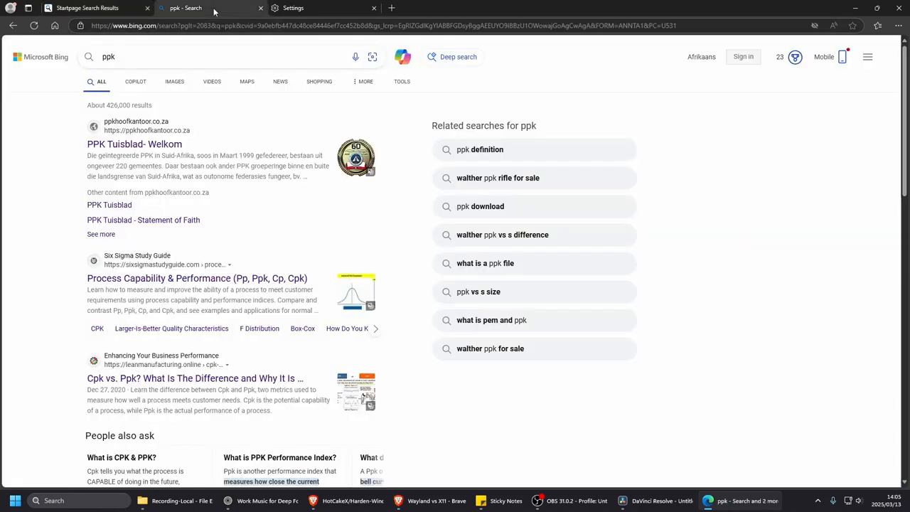
{"action": "left_click", "coordinate": [82, 10]}
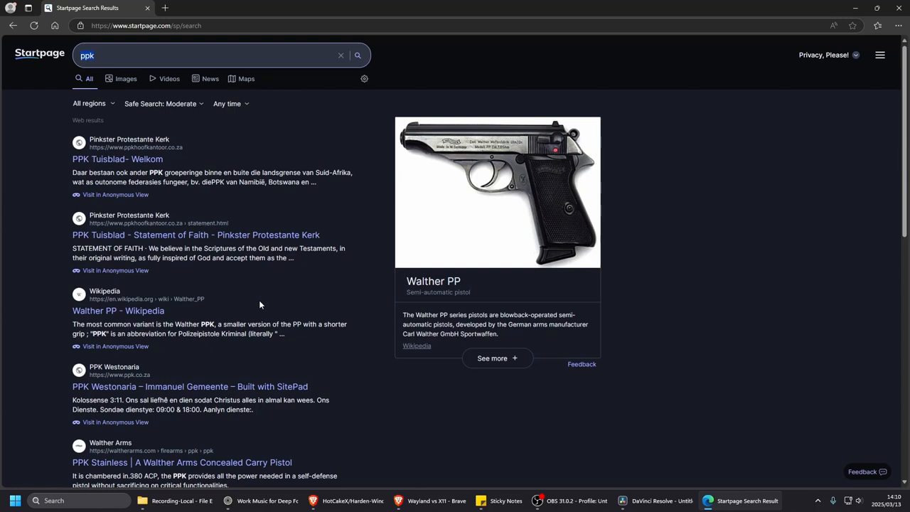
Step: Switch to Brave and examine the Edge Browser configurations section of the Harden-Windows-Security README, from the third-party cookie policy to the useful links
{"action": "left_click", "coordinate": [349, 501]}
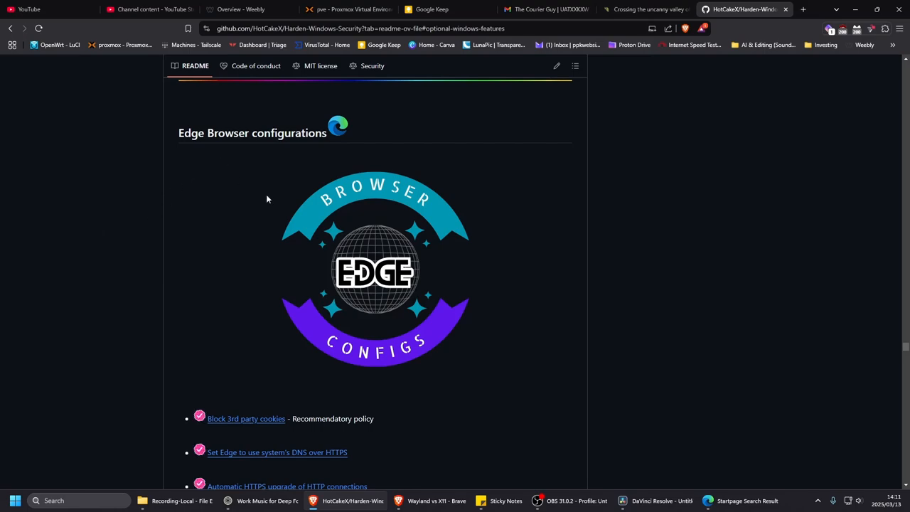
{"action": "scroll", "coordinate": [267, 199], "scroll_direction": "up", "scroll_amount": 4}
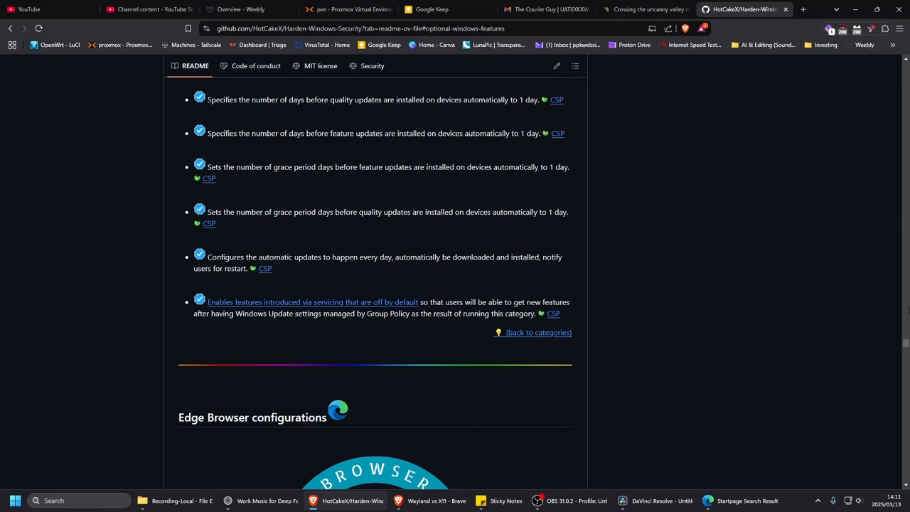
{"action": "scroll", "coordinate": [552, 301], "scroll_direction": "down", "scroll_amount": 4}
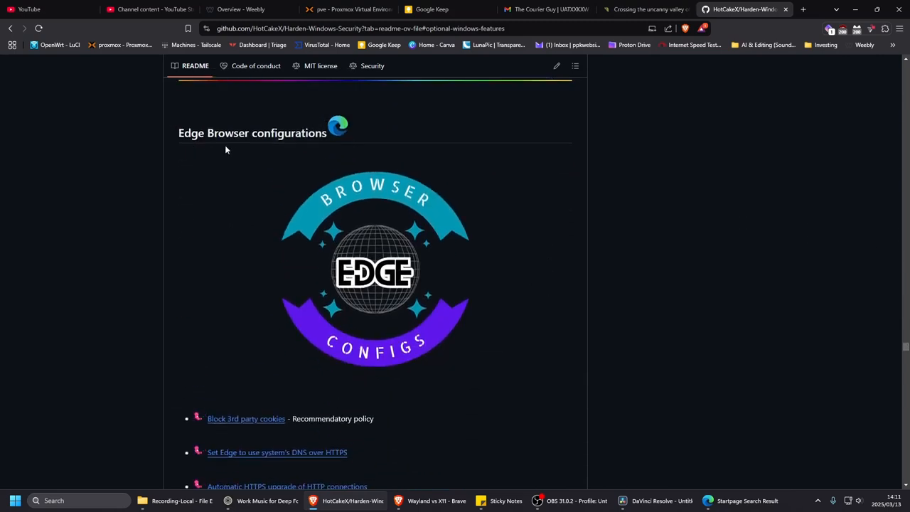
{"action": "scroll", "coordinate": [280, 213], "scroll_direction": "down", "scroll_amount": 3}
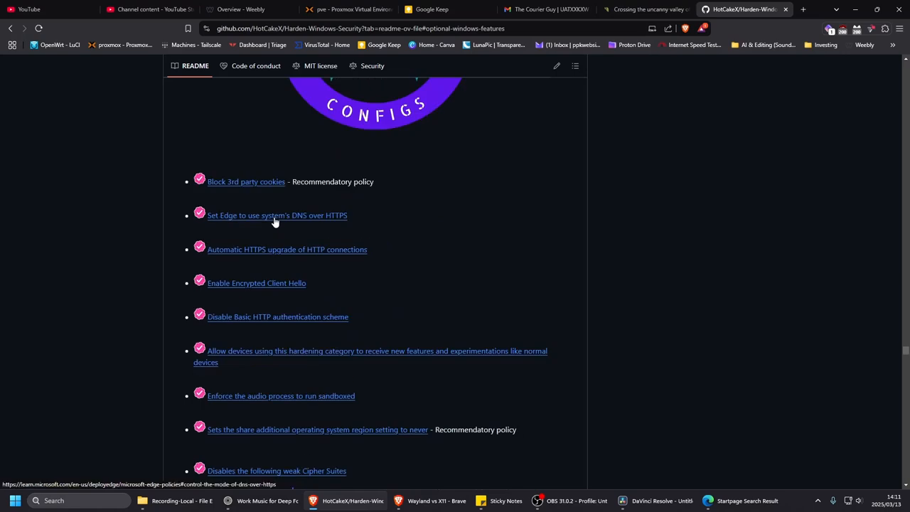
{"action": "scroll", "coordinate": [356, 165], "scroll_direction": "up", "scroll_amount": 1}
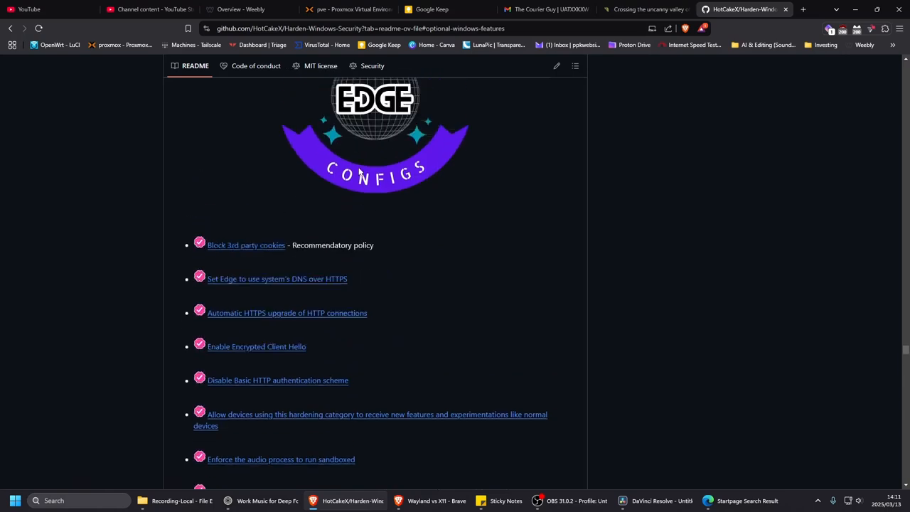
{"action": "scroll", "coordinate": [359, 172], "scroll_direction": "down", "scroll_amount": 2}
{"action": "scroll", "coordinate": [334, 190], "scroll_direction": "down", "scroll_amount": 1}
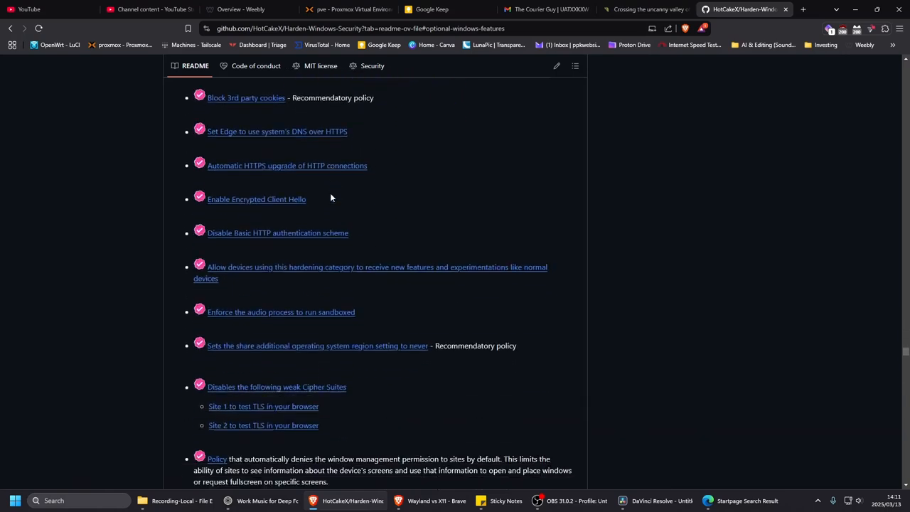
{"action": "scroll", "coordinate": [330, 196], "scroll_direction": "down", "scroll_amount": 1}
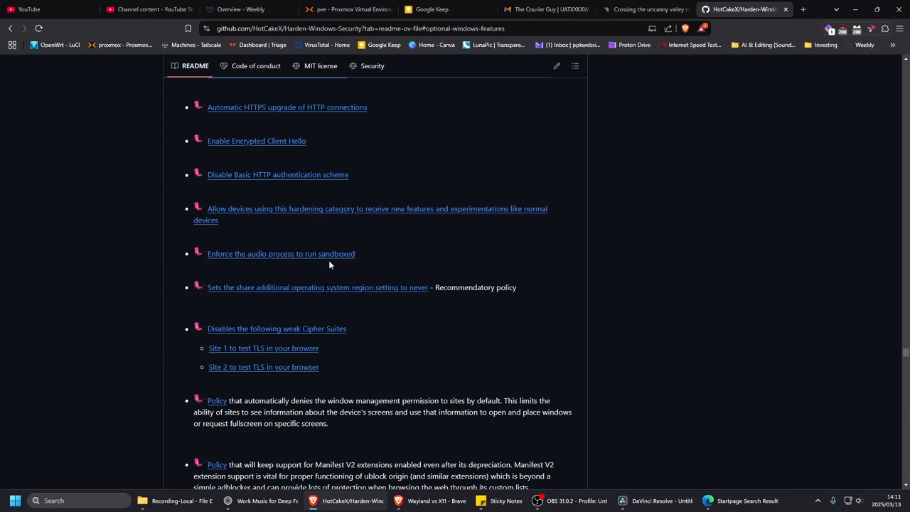
{"action": "scroll", "coordinate": [371, 247], "scroll_direction": "down", "scroll_amount": 2}
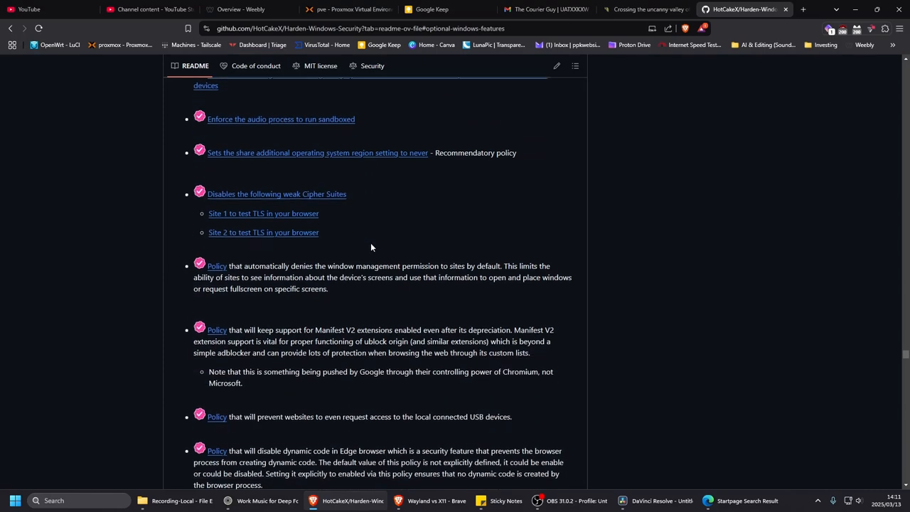
{"action": "scroll", "coordinate": [371, 247], "scroll_direction": "down", "scroll_amount": 4}
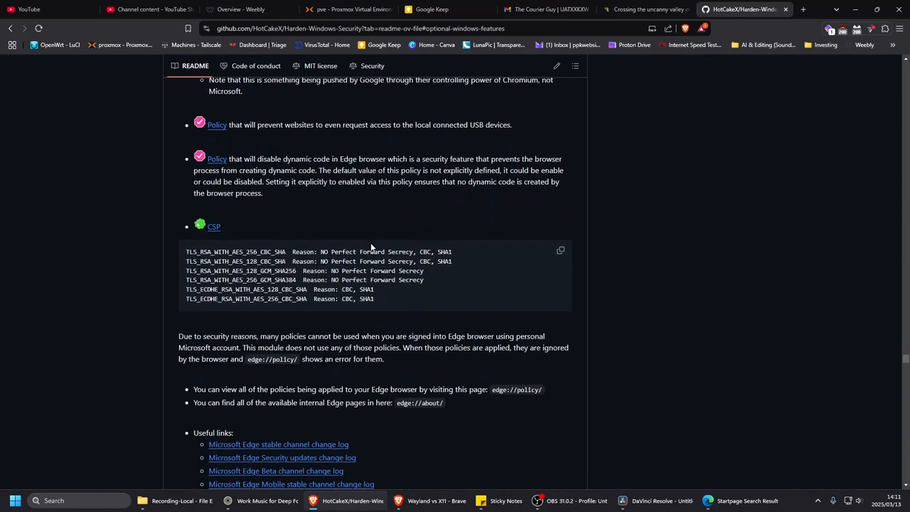
{"action": "scroll", "coordinate": [371, 247], "scroll_direction": "down", "scroll_amount": 4}
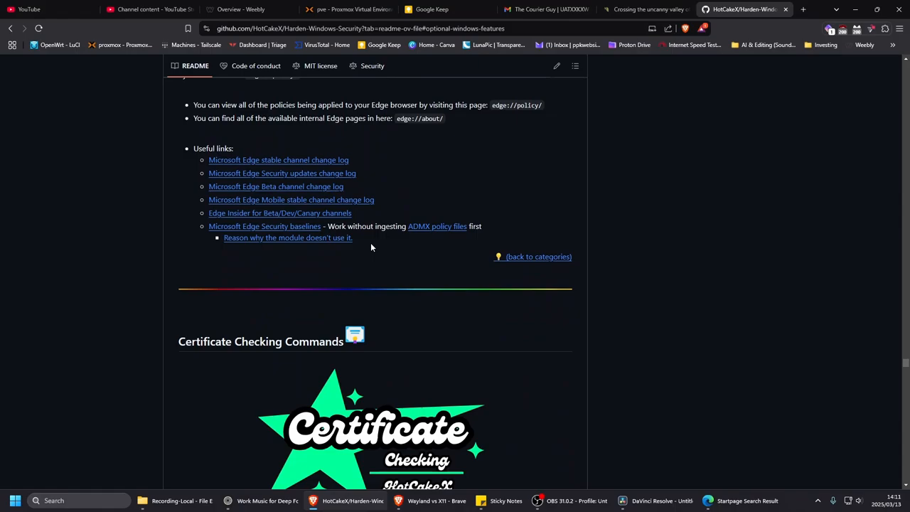
{"action": "scroll", "coordinate": [370, 246], "scroll_direction": "up", "scroll_amount": 8}
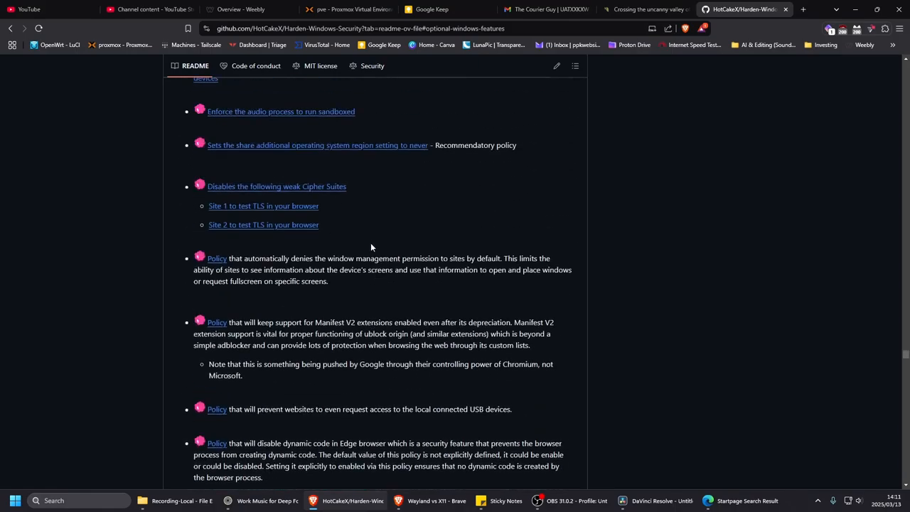
{"action": "scroll", "coordinate": [371, 246], "scroll_direction": "up", "scroll_amount": 4}
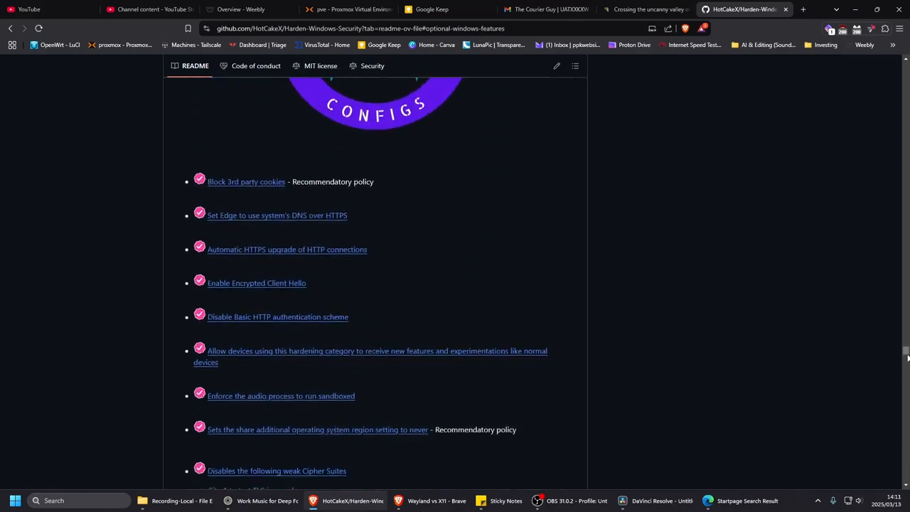
Step: Return to the start of the Harden-Windows-Security repository page and review the How To Use installation commands
{"action": "scroll", "coordinate": [908, 358], "scroll_direction": "up", "scroll_amount": 20}
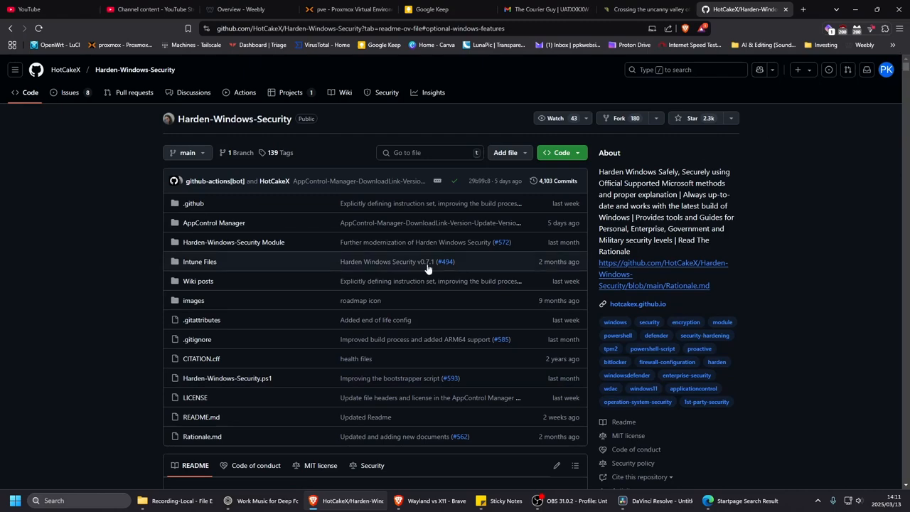
{"action": "scroll", "coordinate": [354, 270], "scroll_direction": "down", "scroll_amount": 11}
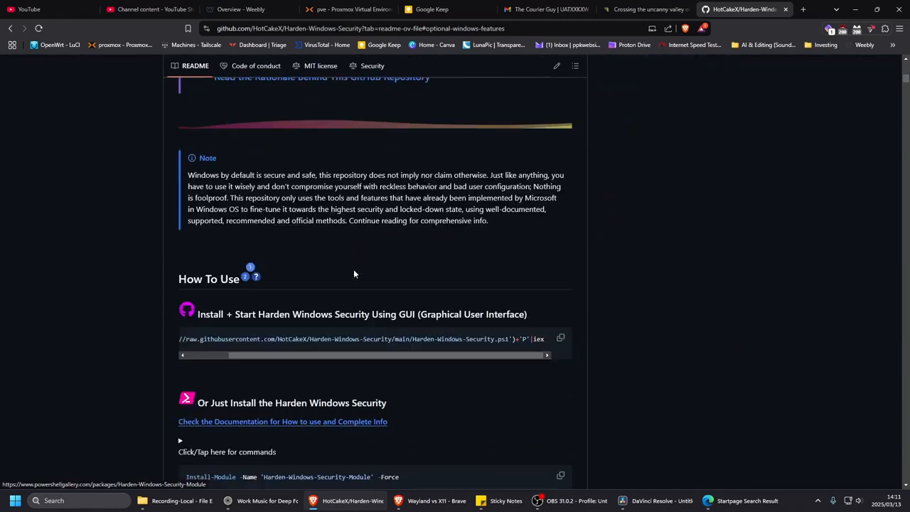
{"action": "scroll", "coordinate": [354, 274], "scroll_direction": "down", "scroll_amount": 3}
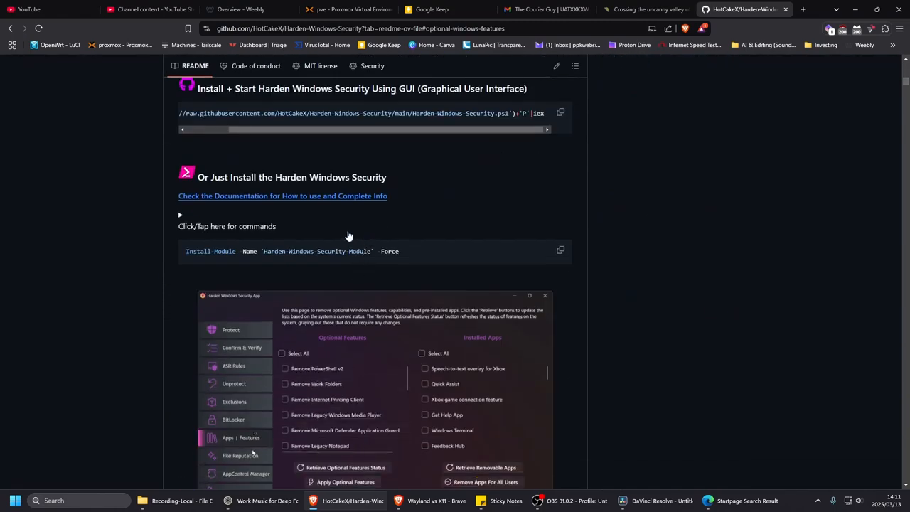
Step: Examine the README from the AppControl Manager installation through Requirements and Features to Hardening Categories, and return to the repository's file list
{"action": "scroll", "coordinate": [156, 223], "scroll_direction": "down", "scroll_amount": 4}
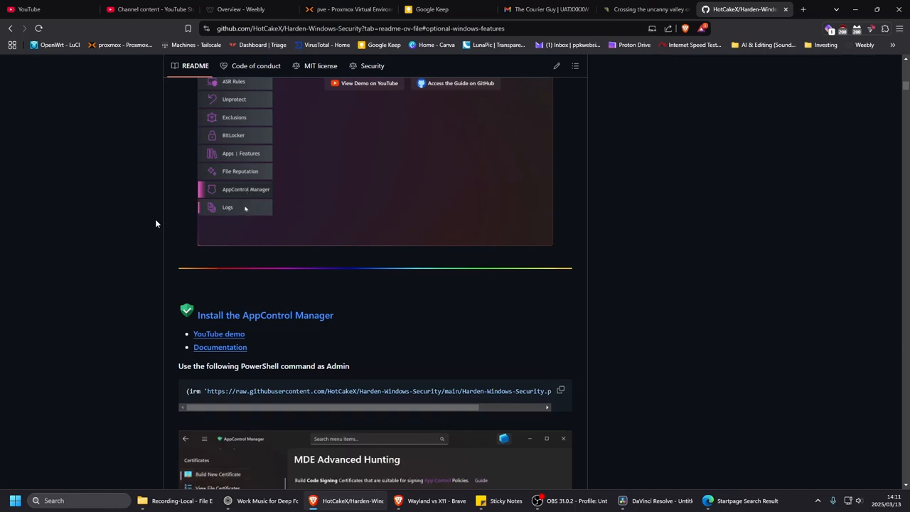
{"action": "scroll", "coordinate": [156, 223], "scroll_direction": "down", "scroll_amount": 3}
{"action": "scroll", "coordinate": [156, 224], "scroll_direction": "down", "scroll_amount": 3}
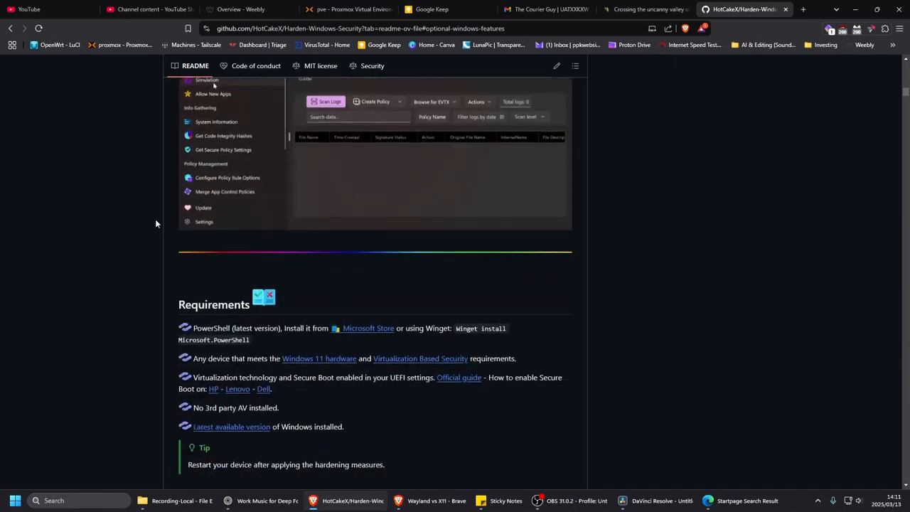
{"action": "scroll", "coordinate": [156, 223], "scroll_direction": "up", "scroll_amount": 4}
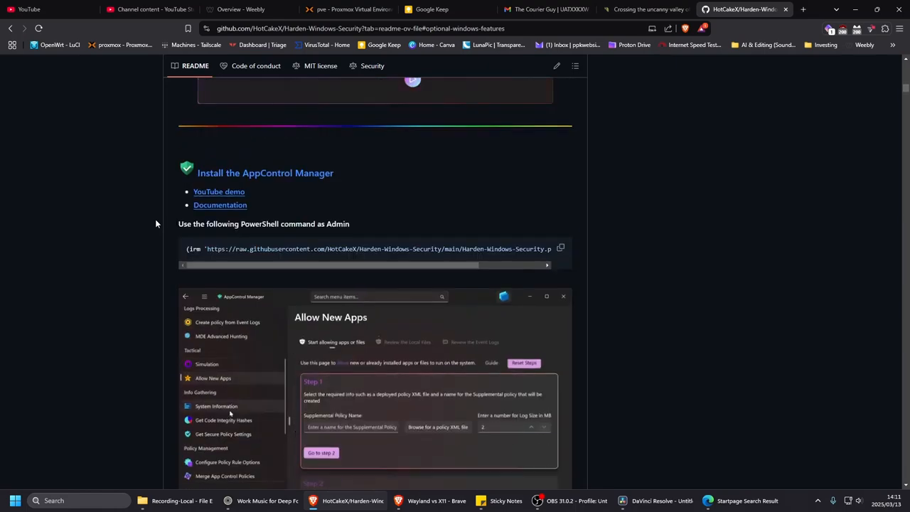
{"action": "scroll", "coordinate": [155, 223], "scroll_direction": "down", "scroll_amount": 4}
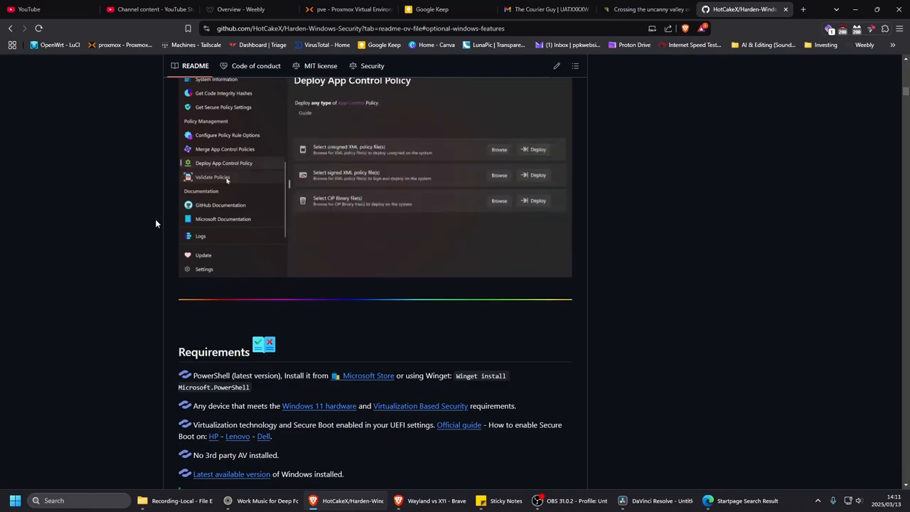
{"action": "scroll", "coordinate": [156, 224], "scroll_direction": "down", "scroll_amount": 2}
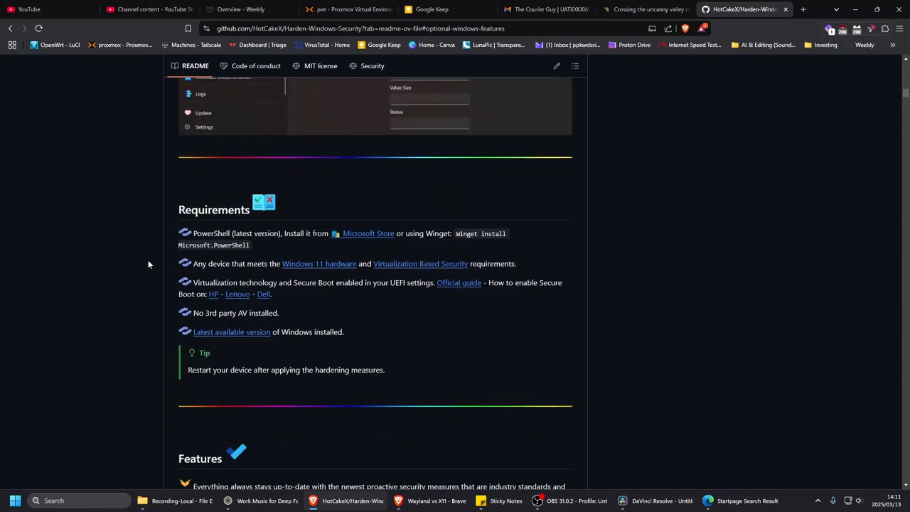
{"action": "scroll", "coordinate": [148, 260], "scroll_direction": "down", "scroll_amount": 8}
{"action": "scroll", "coordinate": [148, 264], "scroll_direction": "down", "scroll_amount": 6}
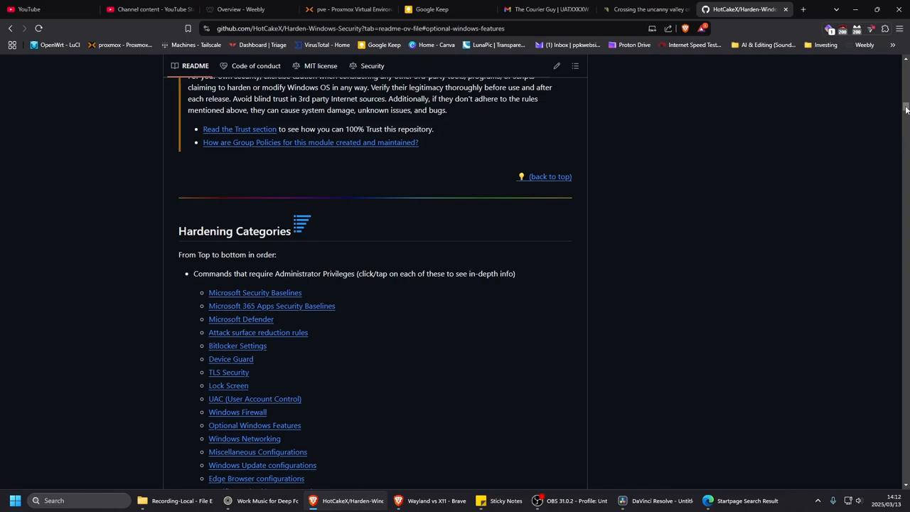
{"action": "left_click_drag", "start_coordinate": [906, 109], "coordinate": [907, 63]}
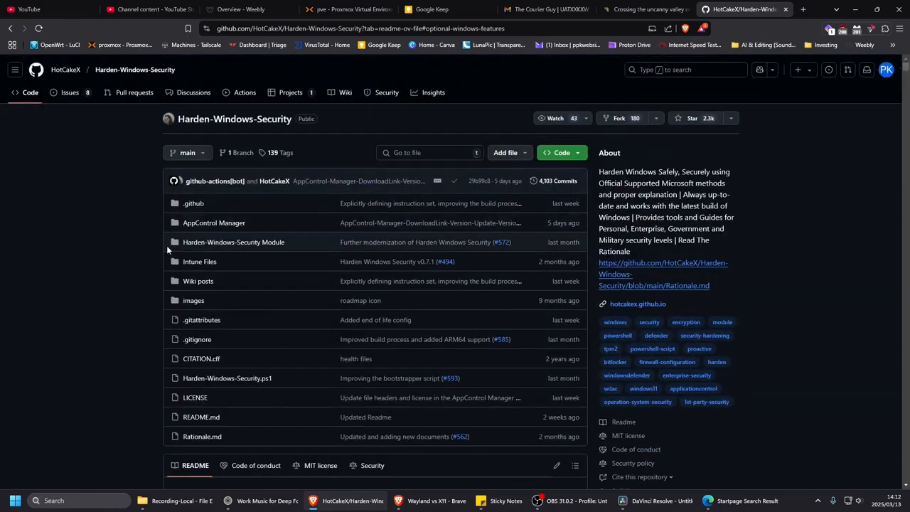